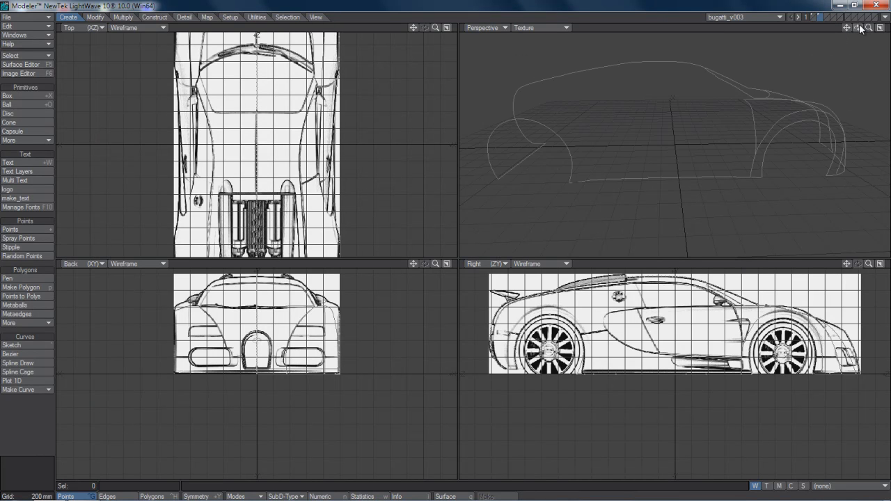
Draw a three-point spline along the windshield base in the top view, from about X 674 mm, Z 876 mm to the centreline near Z 1.1 m.
left_click_drag(859, 28, 786, 44)
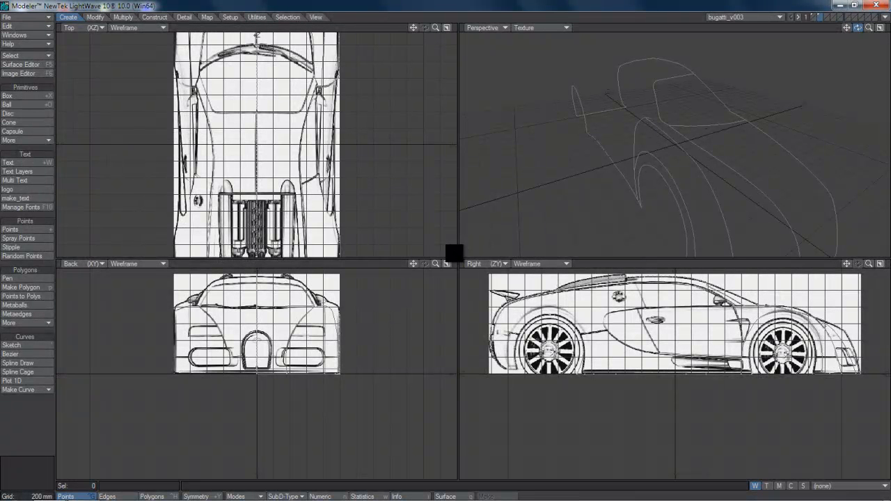
left_click_drag(453, 253, 455, 253)
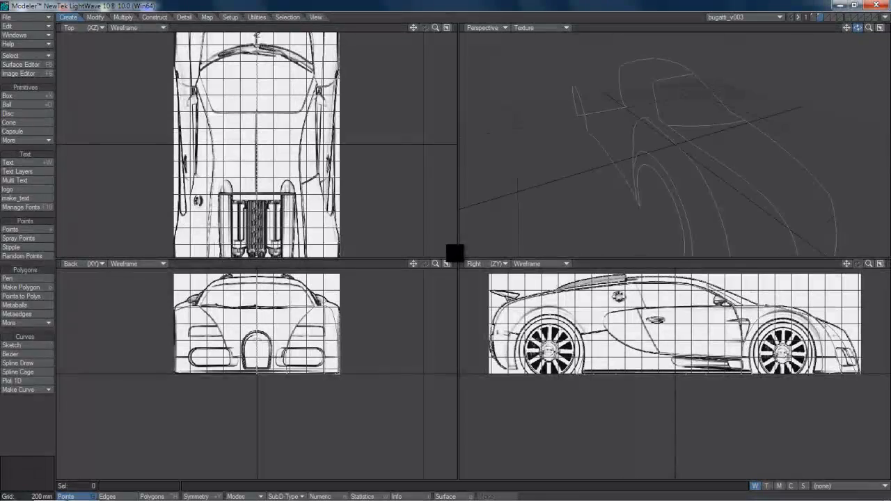
left_click_drag(454, 253, 427, 241)
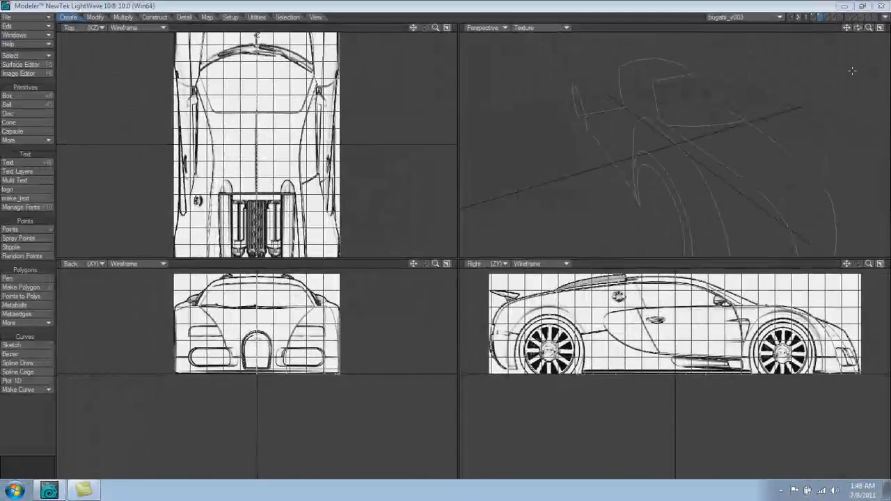
left_click_drag(869, 29, 454, 253)
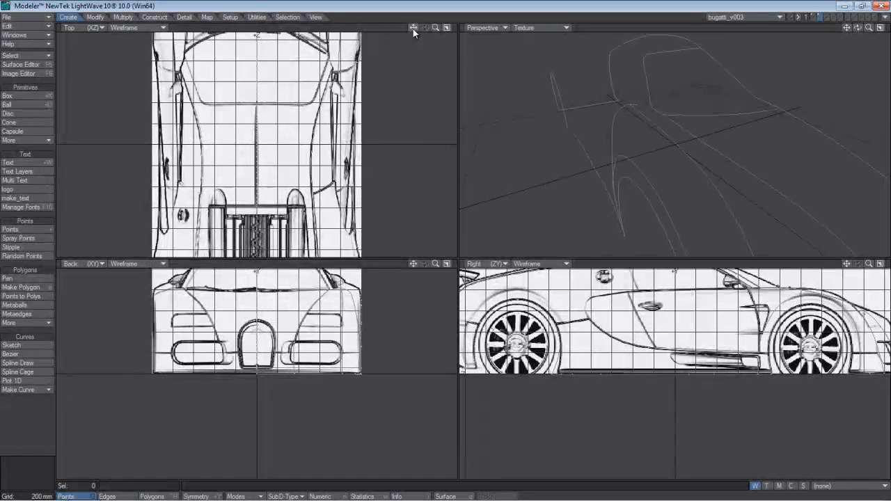
left_click_drag(413, 28, 453, 252)
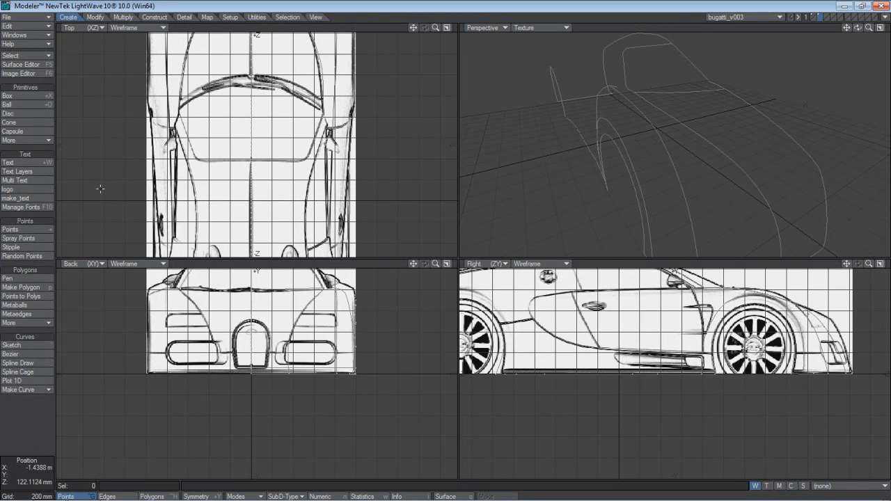
left_click(45, 360)
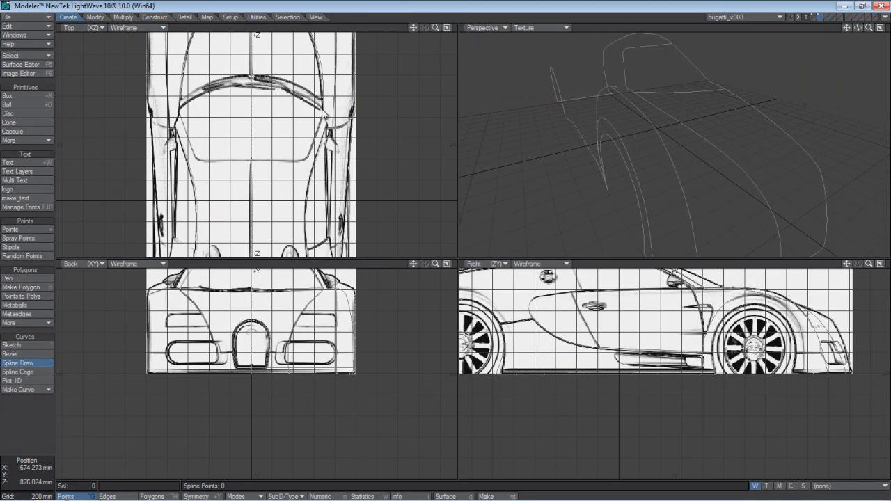
left_click(322, 109)
left_click(291, 93)
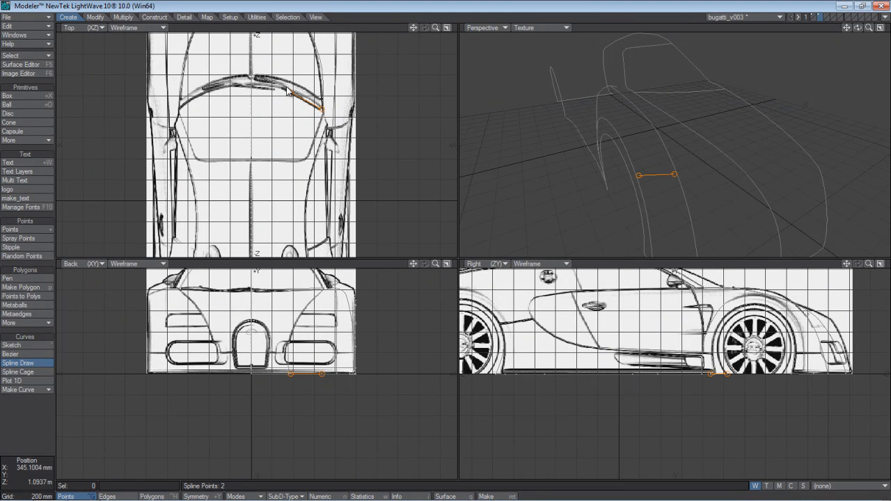
left_click(253, 88)
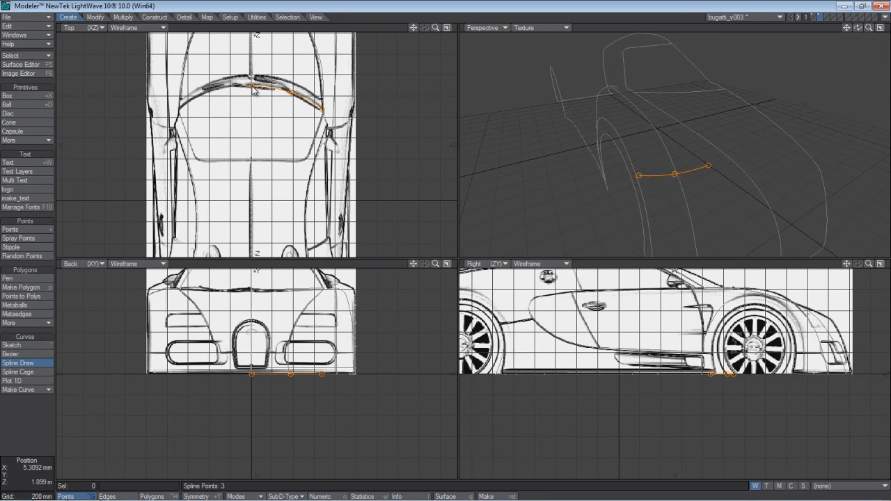
key("space")
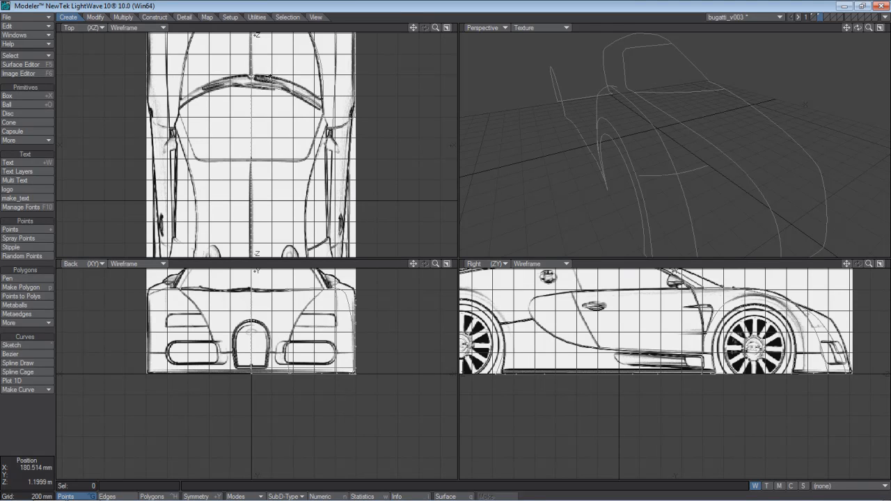
Select the new windshield-base curve and move it straight up to the hood line at the bottom of the windshield.
key("ctrl+h")
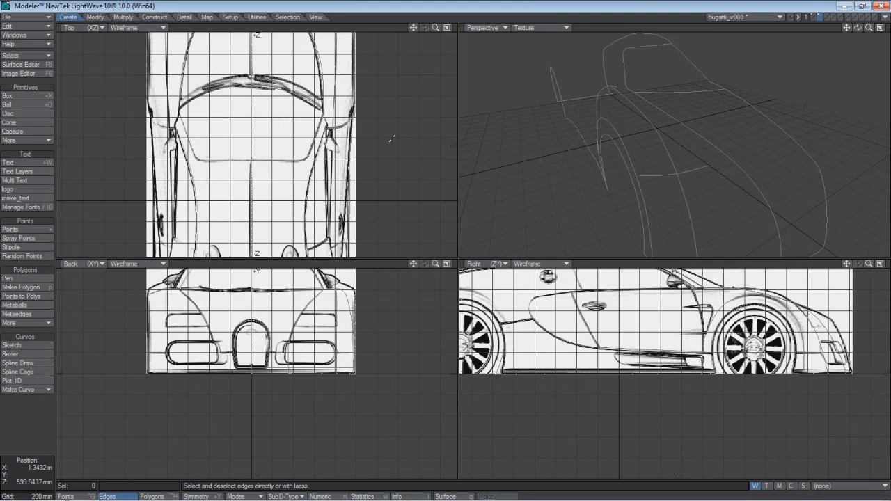
left_click(279, 89)
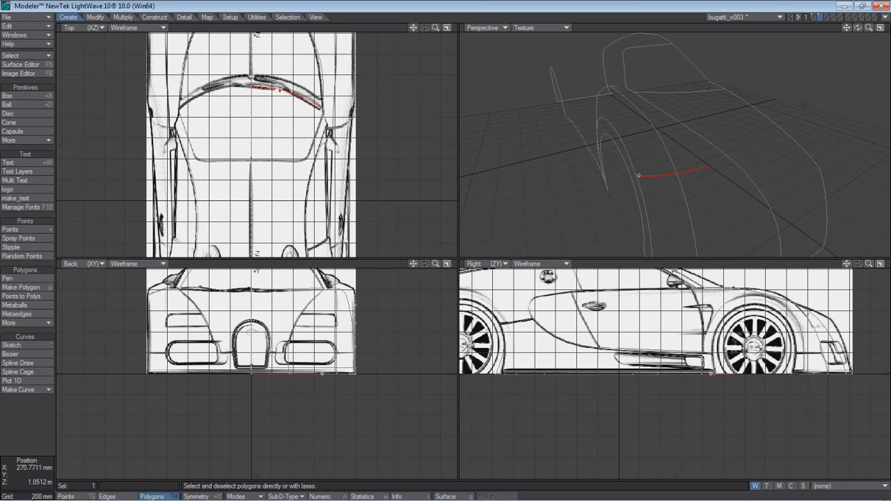
key("t")
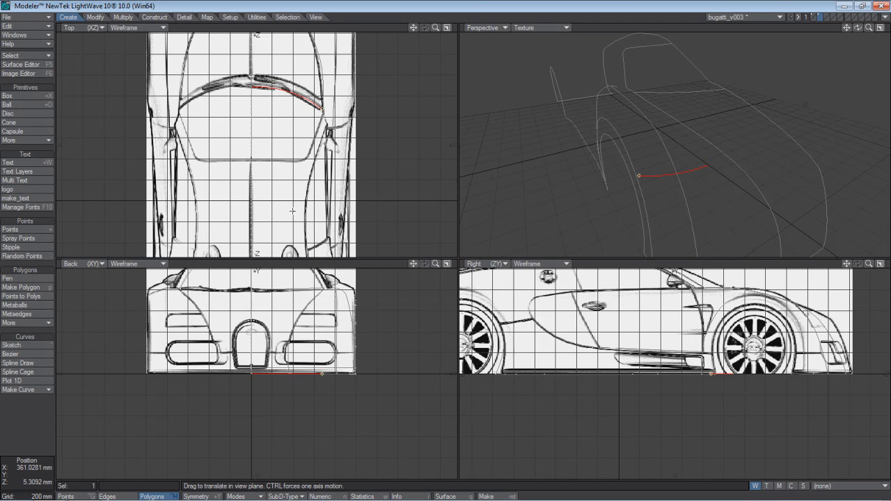
left_click_drag(314, 357, 315, 271)
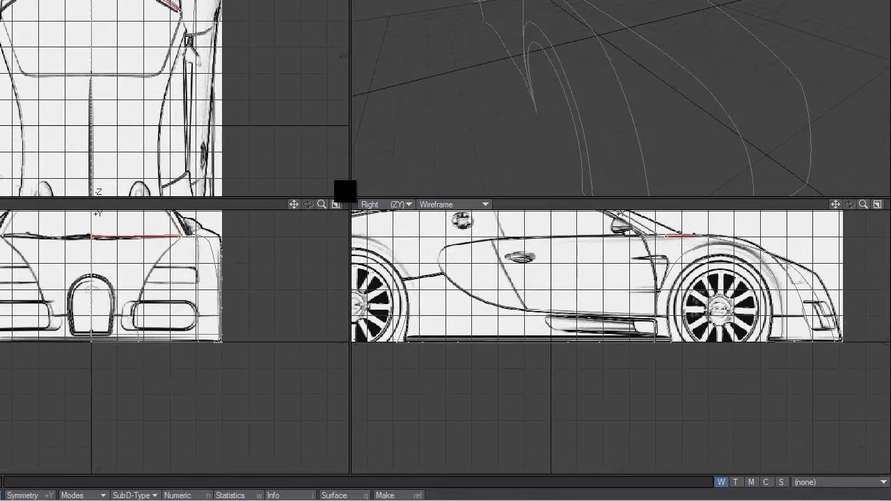
key("t")
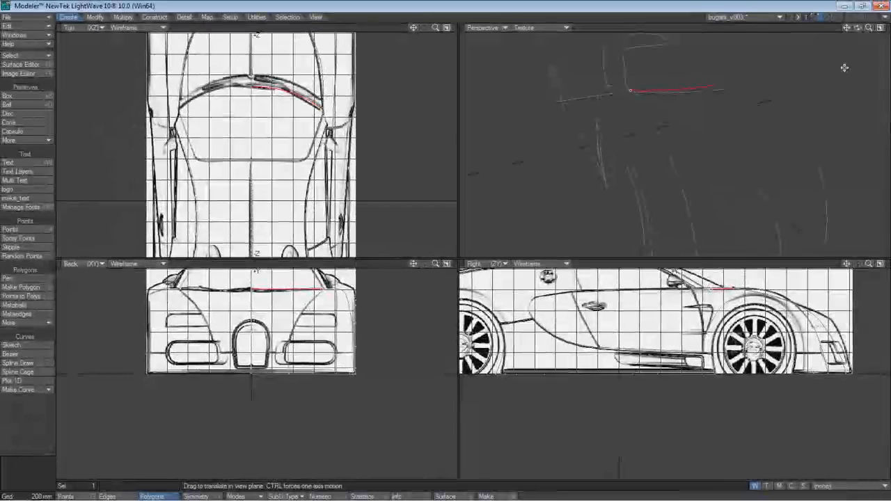
key("space")
left_click_drag(858, 29, 454, 254)
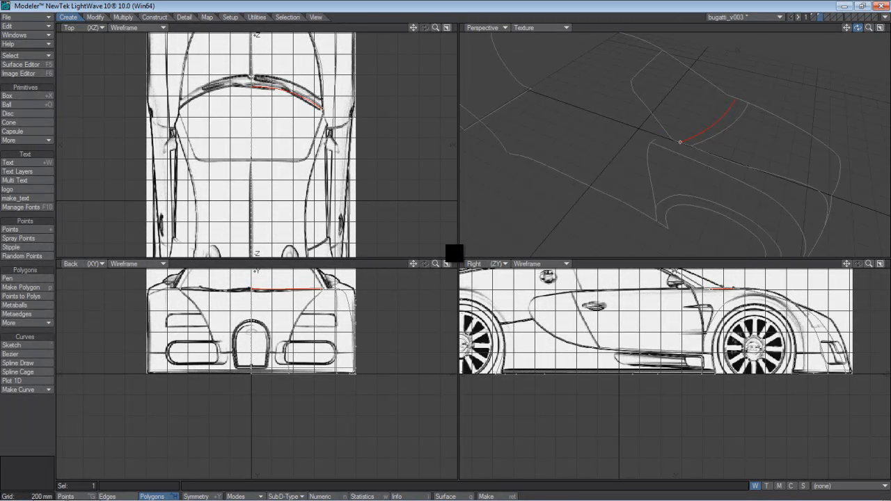
left_click_drag(454, 253, 454, 253)
key("slash")
Try to weld the windshield-base curve's centre end point to the end point of the centreline profile.
key("ctrl+g")
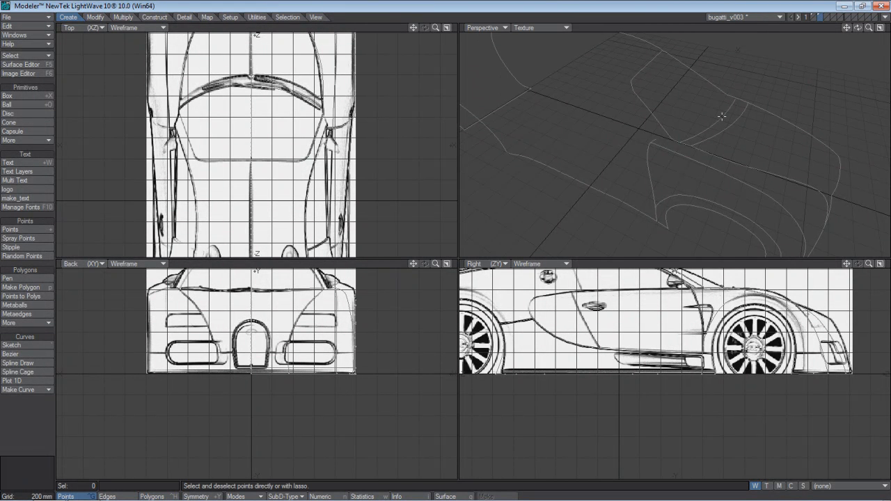
left_click(735, 101)
left_click_drag(731, 99, 736, 94)
key("ctrl+w")
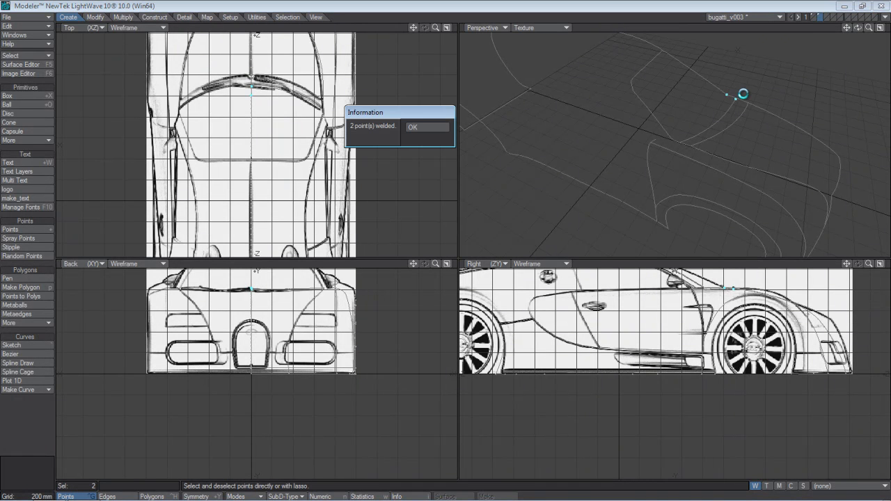
key("Return")
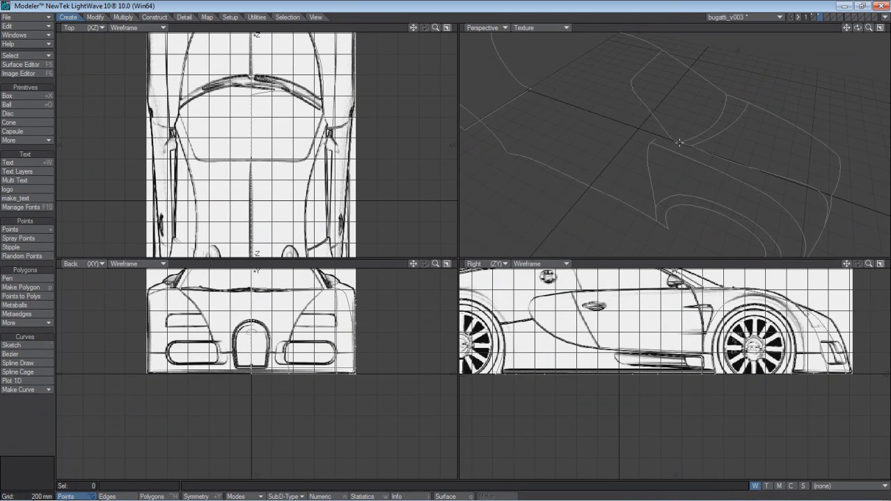
Try to weld the windshield-base curve's outer end point to the lower end of the windshield pillar curve.
left_click(679, 143)
left_click_drag(869, 29, 888, 29)
left_click(674, 137)
left_click(662, 124)
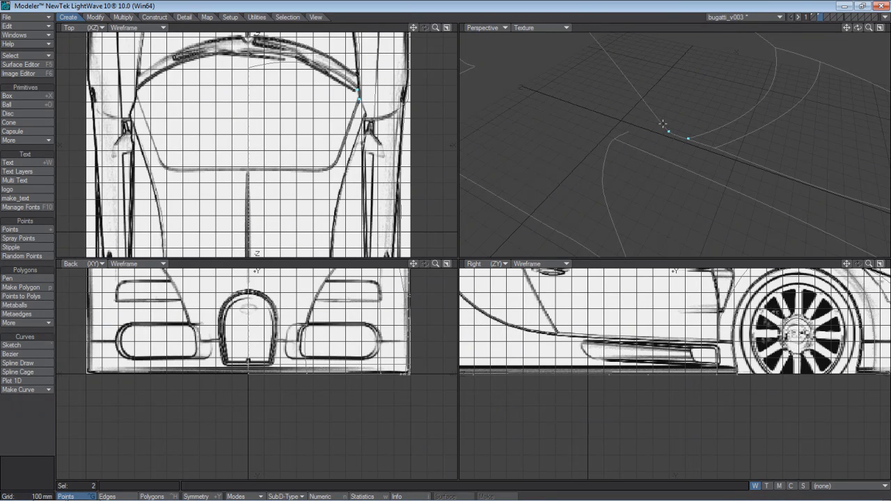
key("ctrl+w")
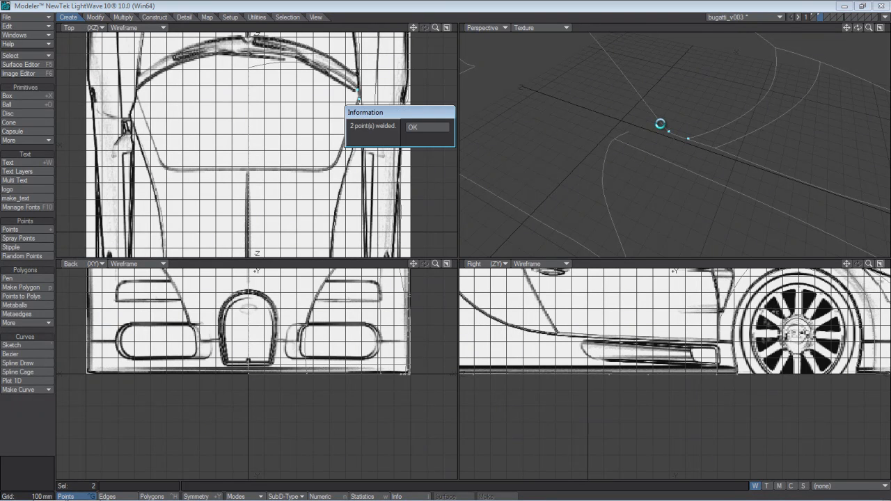
key("Return")
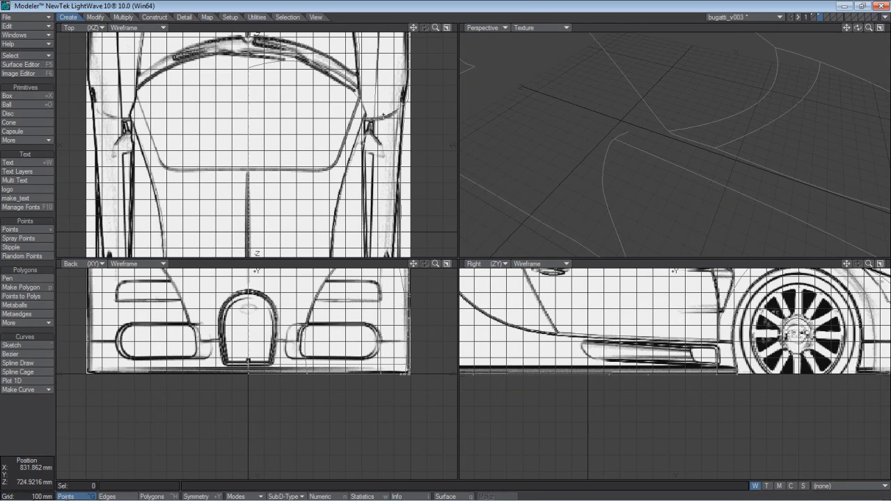
Undo both welds on the windshield-base curve.
key("ctrl+z")
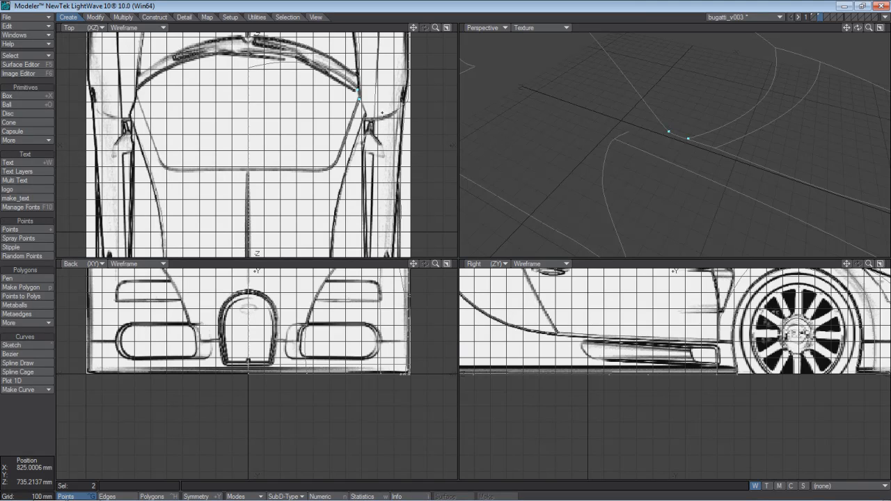
key("ctrl+z")
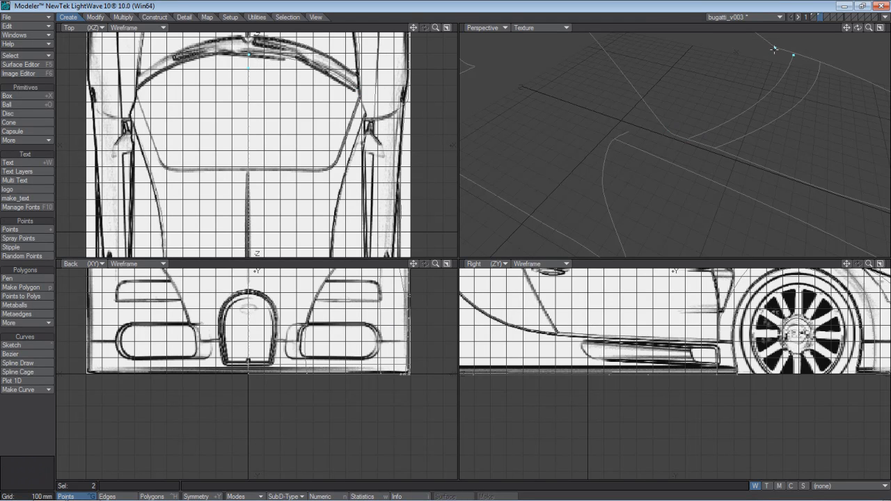
Examine the hood's centre curve and the windshield-base curves around their junctions from several angles.
left_click_drag(774, 50, 800, 49)
key("space")
key("space")
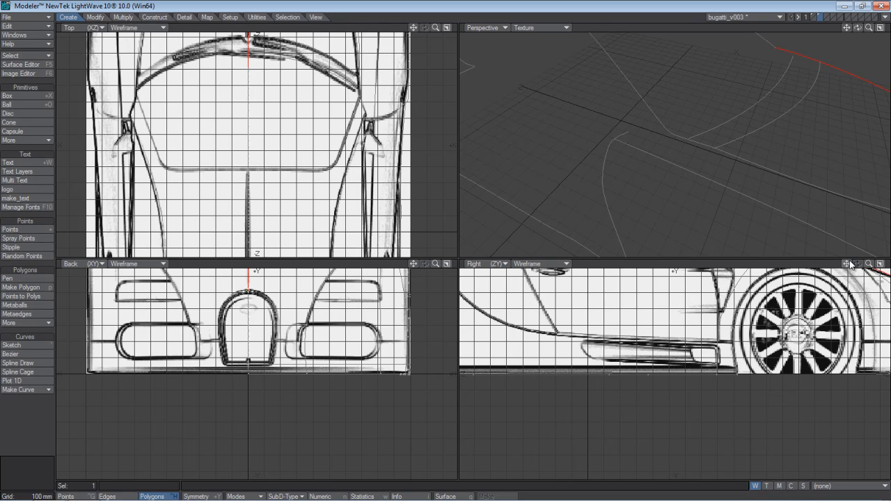
left_click_drag(847, 263, 838, 323)
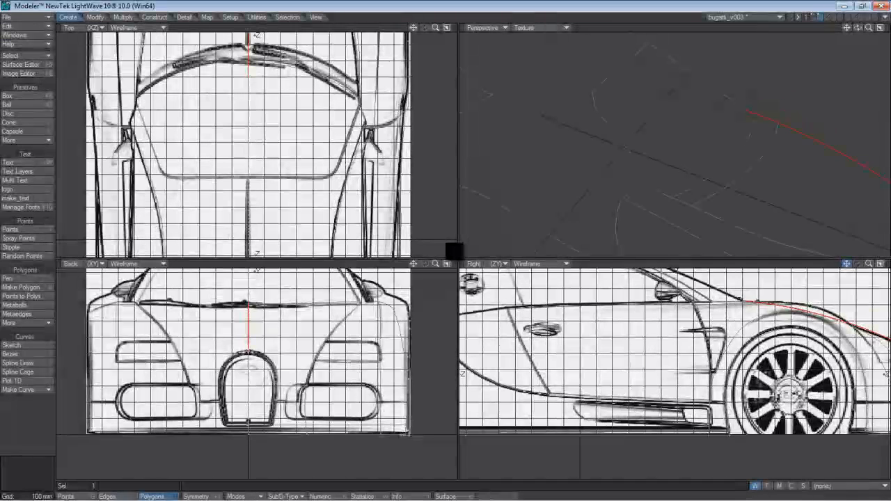
left_click(861, 165)
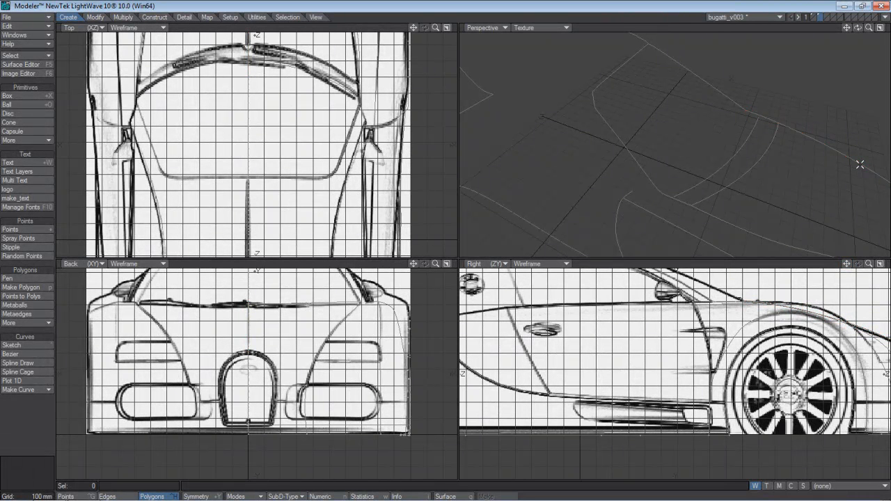
left_click(741, 145)
left_click(757, 128)
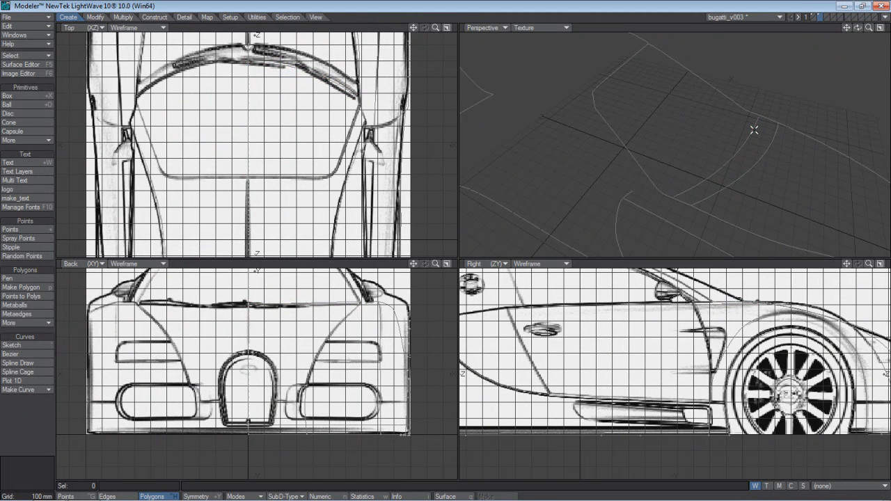
left_click(796, 129)
left_click_drag(857, 28, 454, 250)
left_click(826, 169)
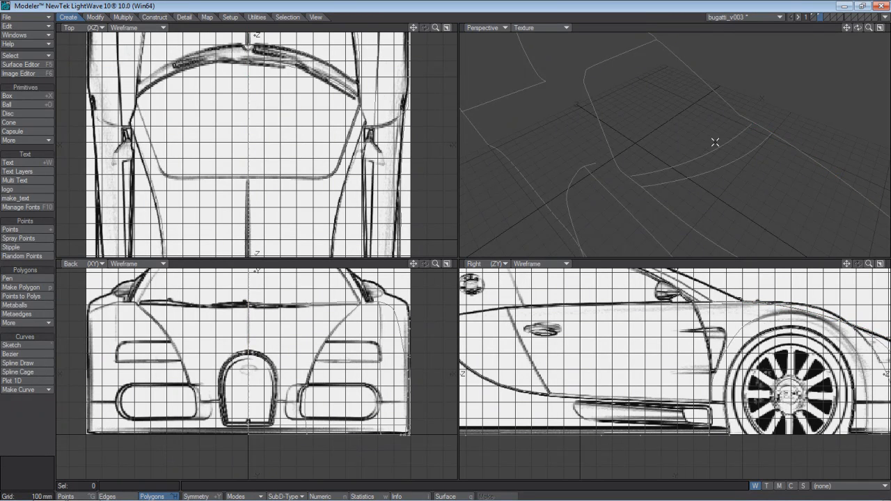
mouse_move(858, 34)
left_mouse_down()
mouse_move(829, 49)
mouse_move(859, 35)
left_mouse_up()
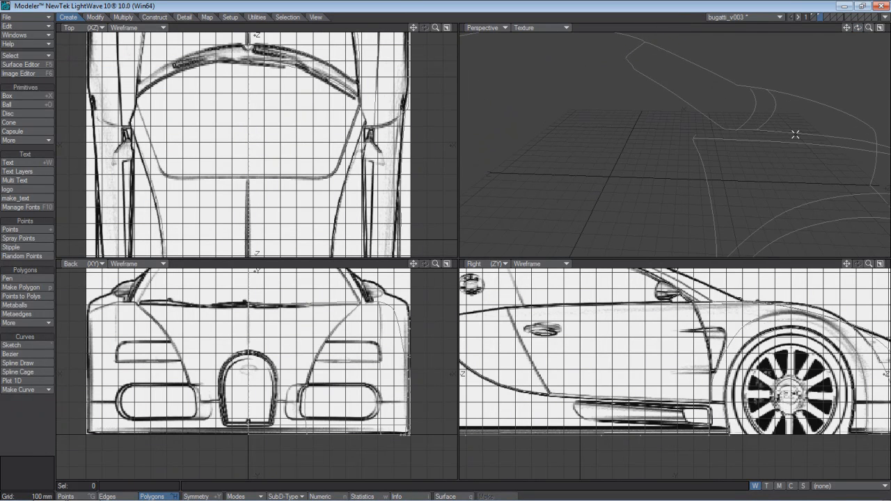
Draw a three-point spline along the side window line in the top view, near X 0.72 m from about Z 0.70 m to Z -0.34 m.
left_click_drag(847, 264, 870, 282)
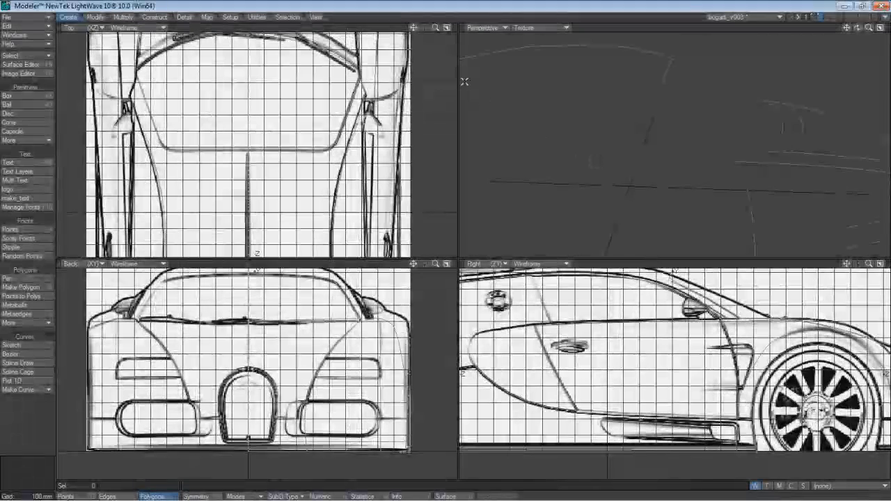
left_click_drag(414, 28, 418, 1)
left_click(45, 362)
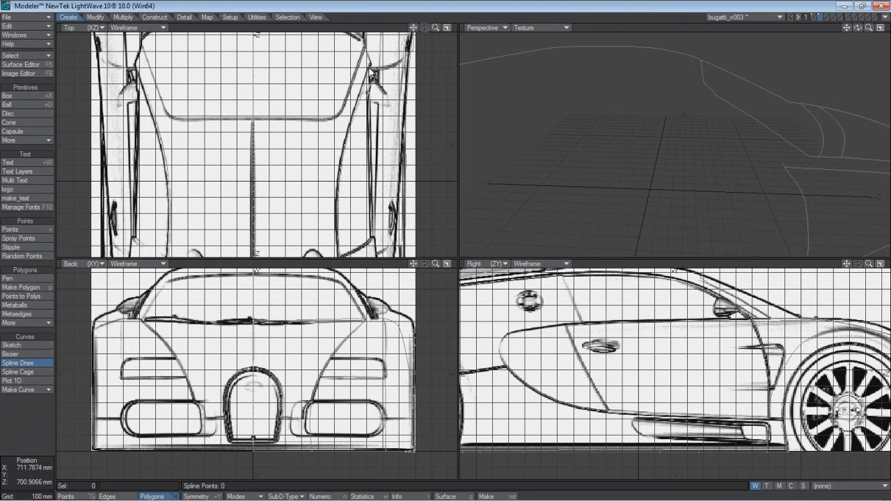
left_click(370, 64)
left_click(370, 148)
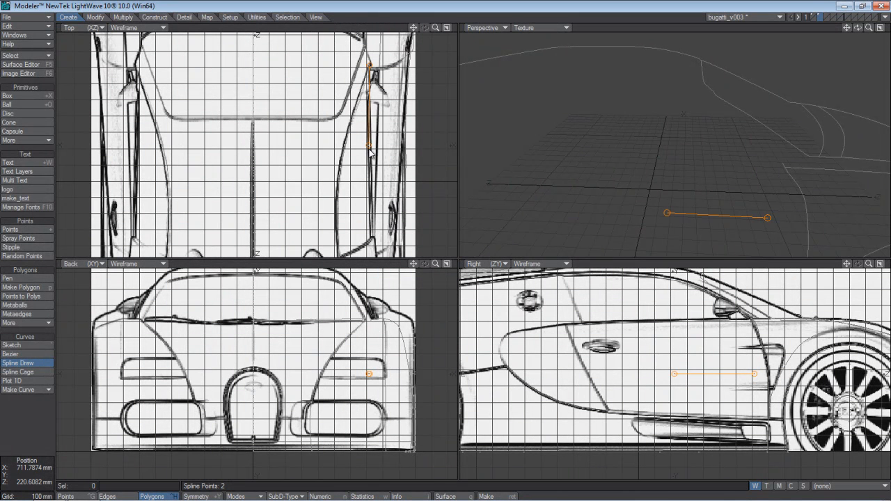
left_click(372, 236)
left_click_drag(371, 237, 371, 239)
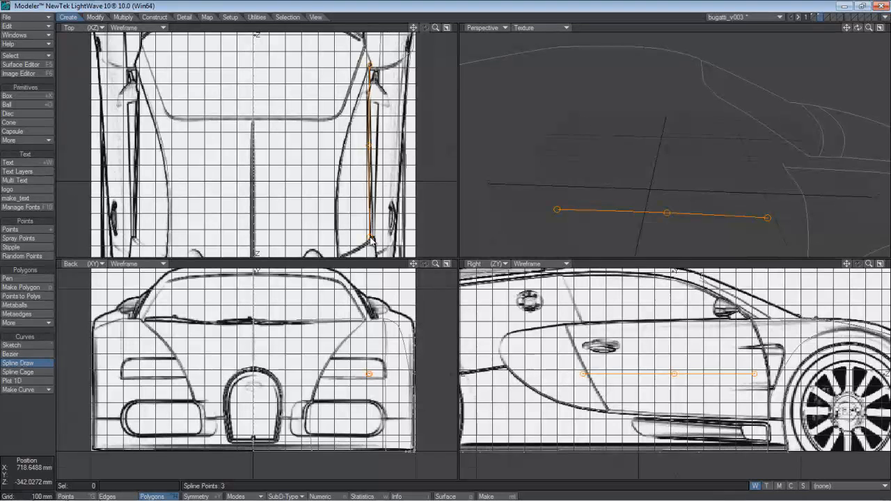
Raise the three spline points in the side view so the curve follows the upper edge of the door below the window.
left_click_drag(676, 376, 679, 326)
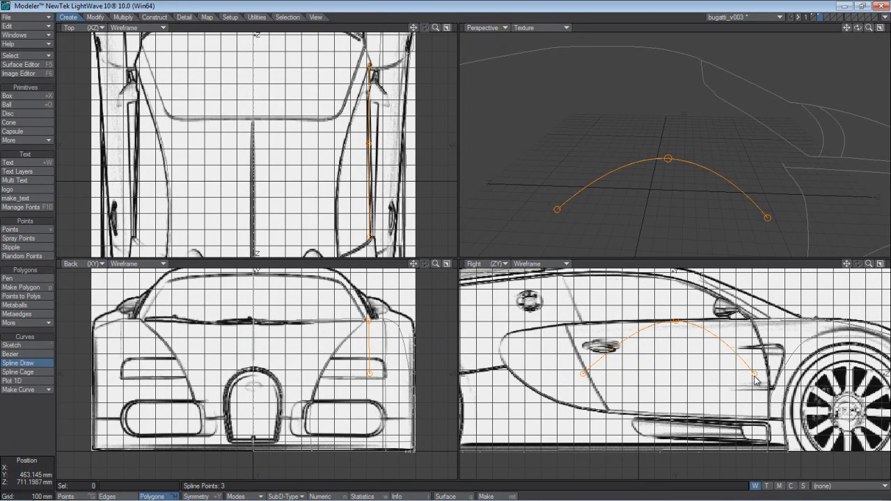
left_click_drag(754, 374, 751, 320)
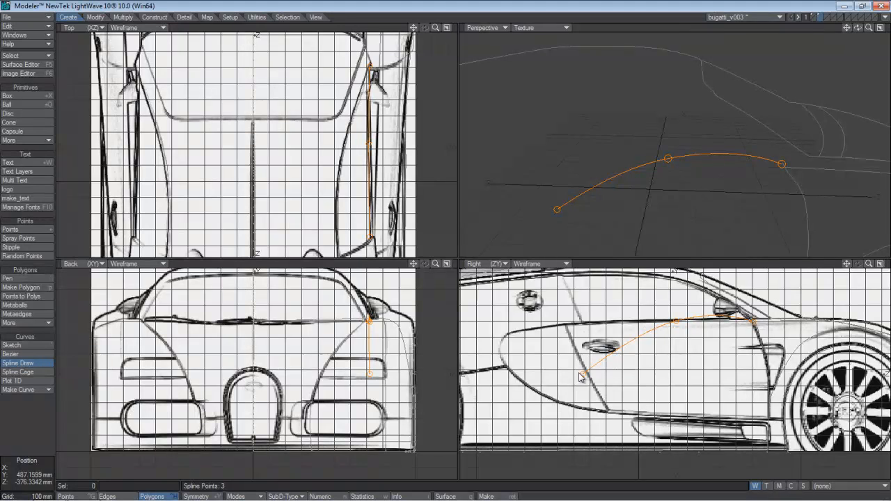
left_click_drag(582, 376, 583, 327)
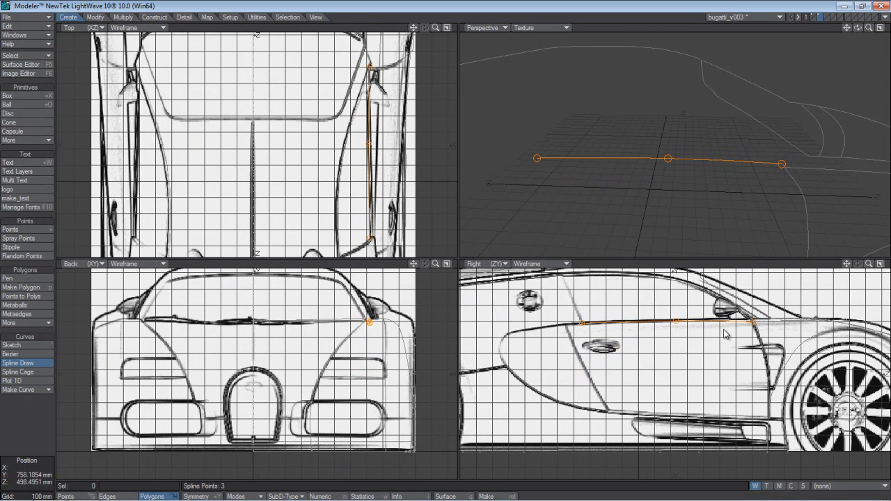
Nudge the front and middle points of the door-line spline slightly upward in the side view and finish the curve.
left_click_drag(753, 323, 752, 322)
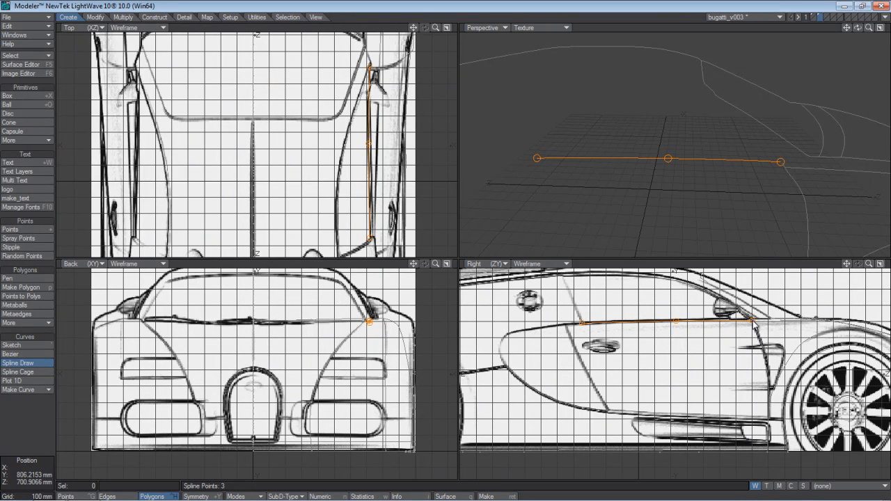
left_click_drag(677, 324, 677, 323)
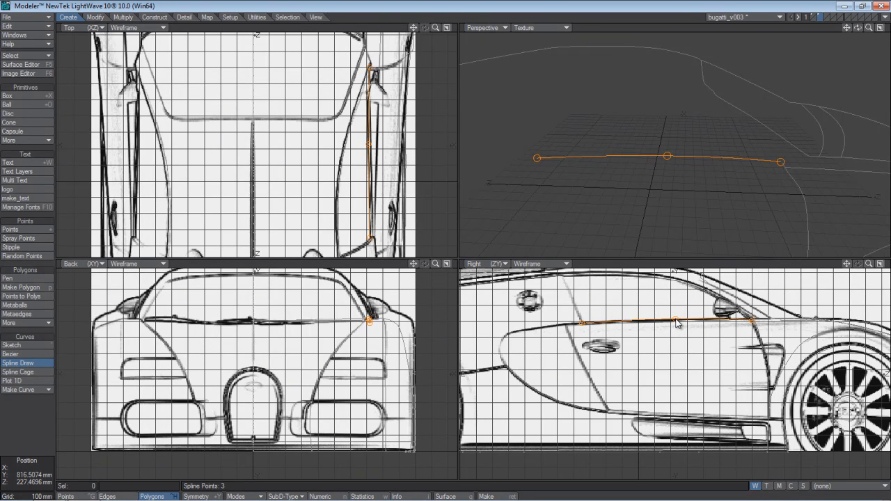
key("space")
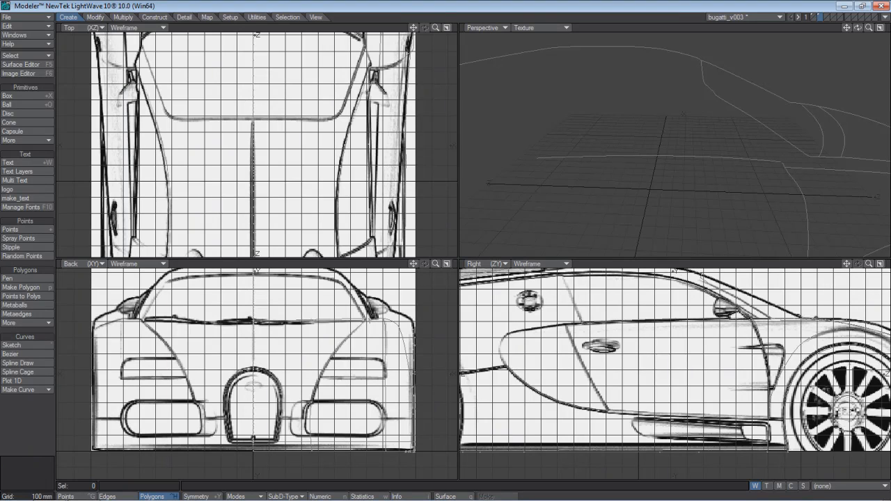
Start a spline in the side view from the rear bumper's lower edge, placing four points up the rear side of the rear wheel arch.
left_click_drag(857, 28, 453, 253)
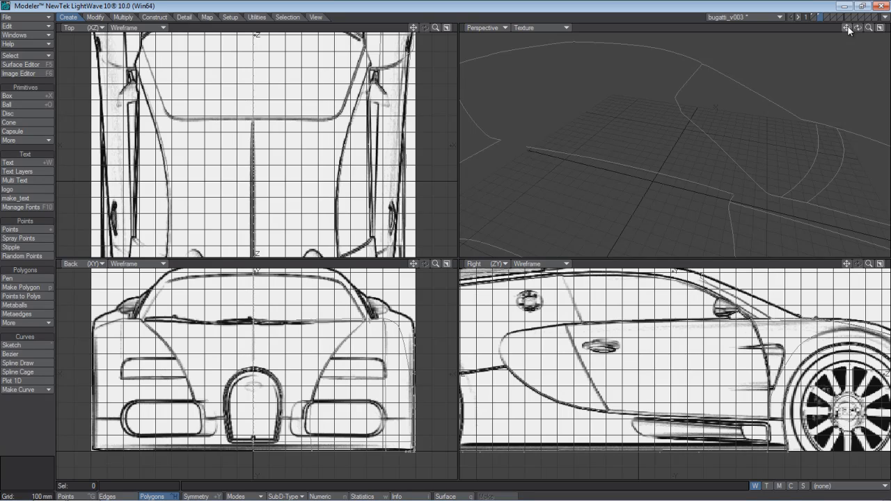
left_click_drag(848, 27, 446, 245)
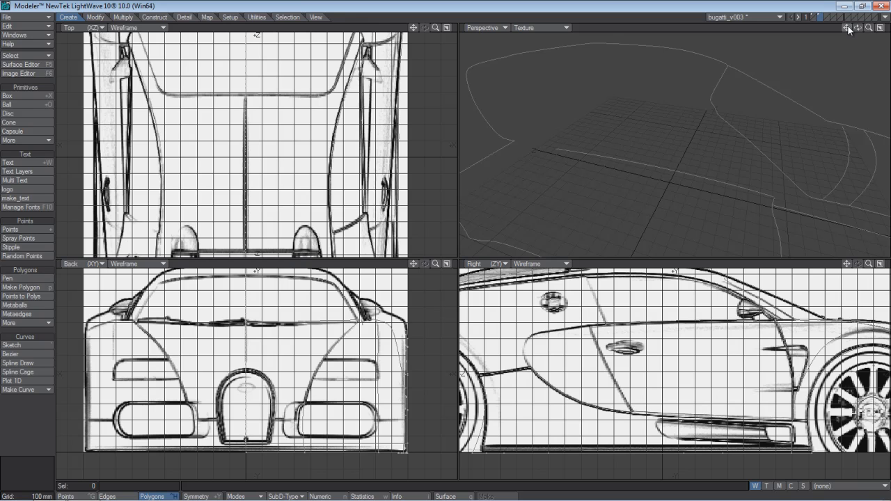
mouse_move(858, 29)
left_mouse_down()
mouse_move(766, 39)
mouse_move(839, 25)
mouse_move(887, 29)
mouse_move(849, 29)
left_mouse_up()
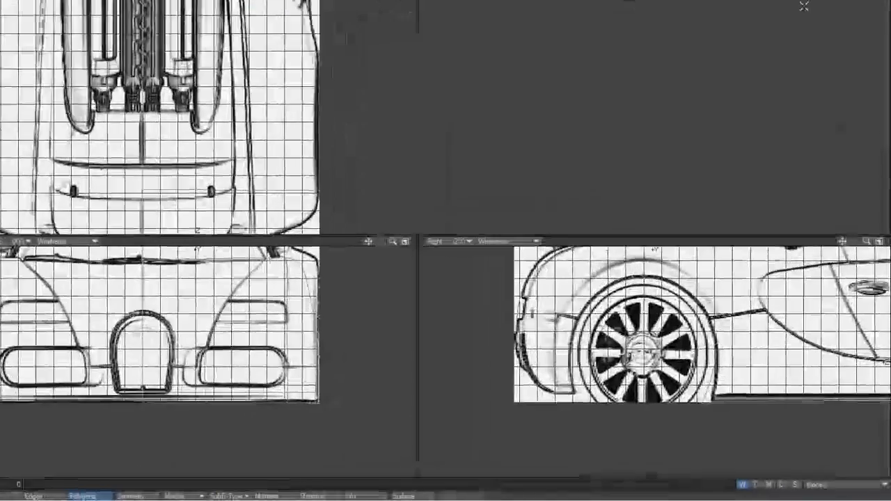
left_click(2, 278)
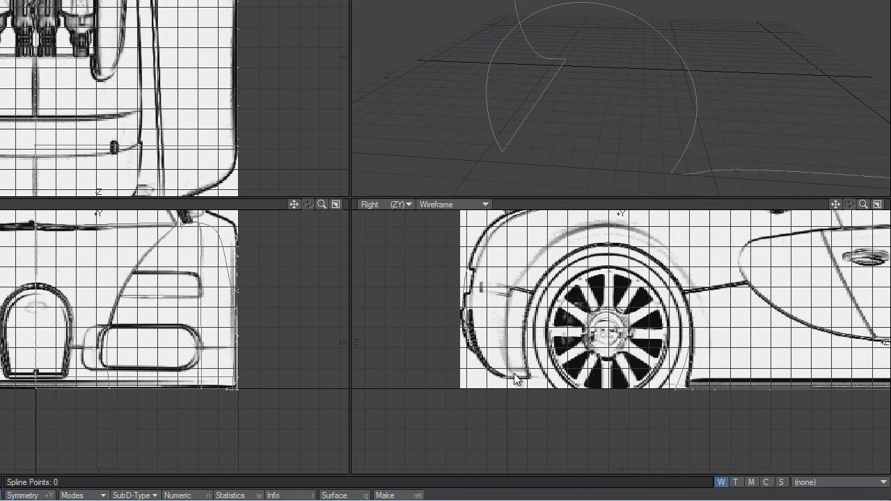
left_click(516, 377)
left_click(506, 369)
left_click(510, 299)
left_click_drag(506, 365, 506, 362)
left_click_drag(509, 305, 503, 315)
left_click(527, 267)
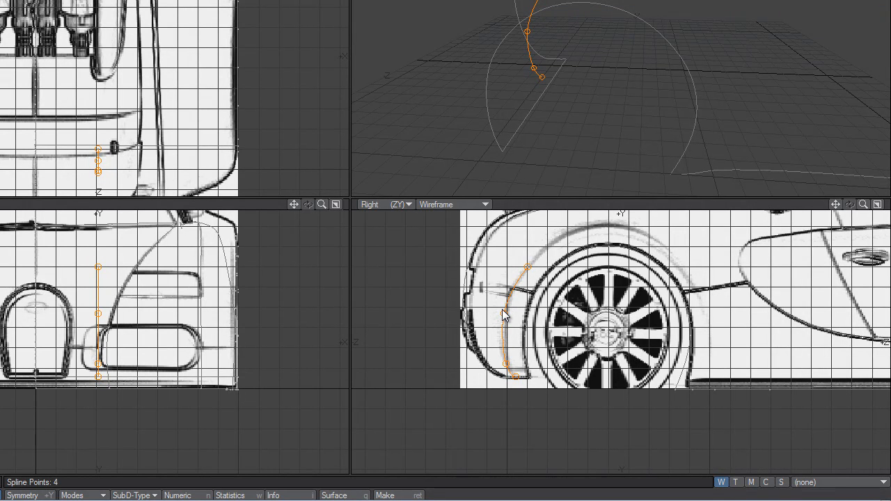
Fit the third and fourth points to the arch line and continue the spline over the rear wheel to the sill, eight points in total.
left_click_drag(505, 314, 508, 302)
left_click_drag(528, 271, 534, 263)
left_click(598, 228)
left_click_drag(599, 227, 597, 227)
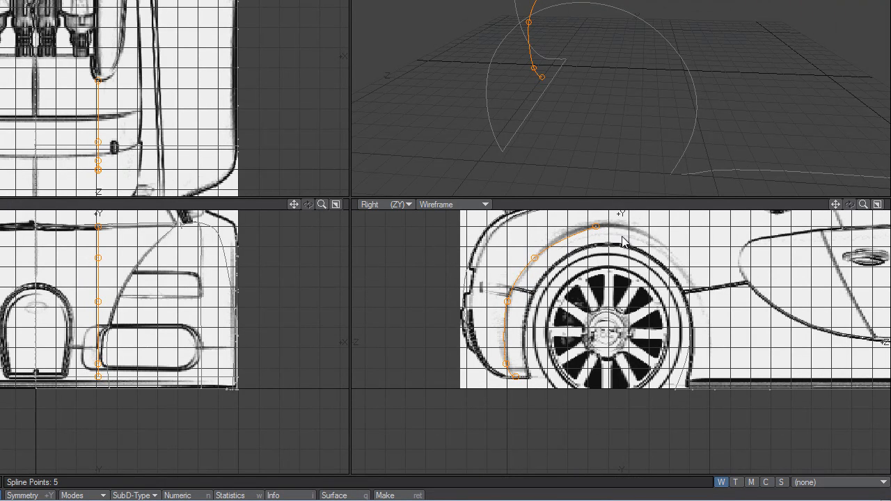
left_click(657, 240)
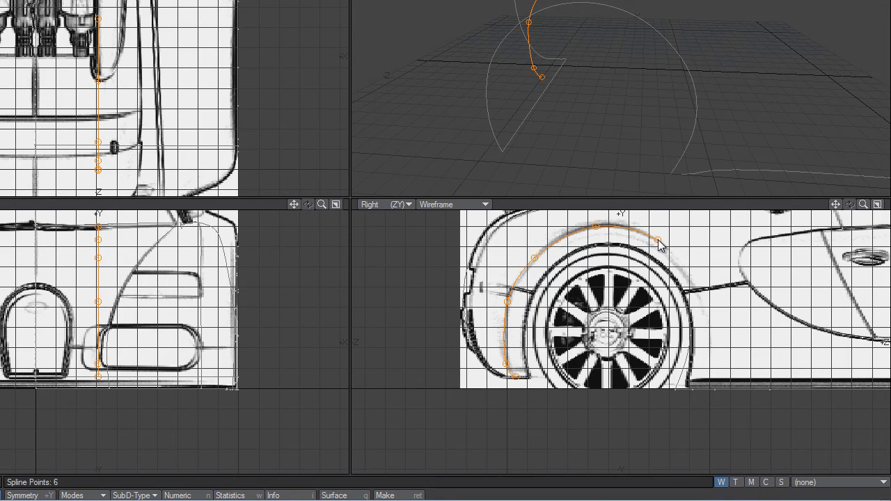
left_click(700, 291)
left_click(709, 386)
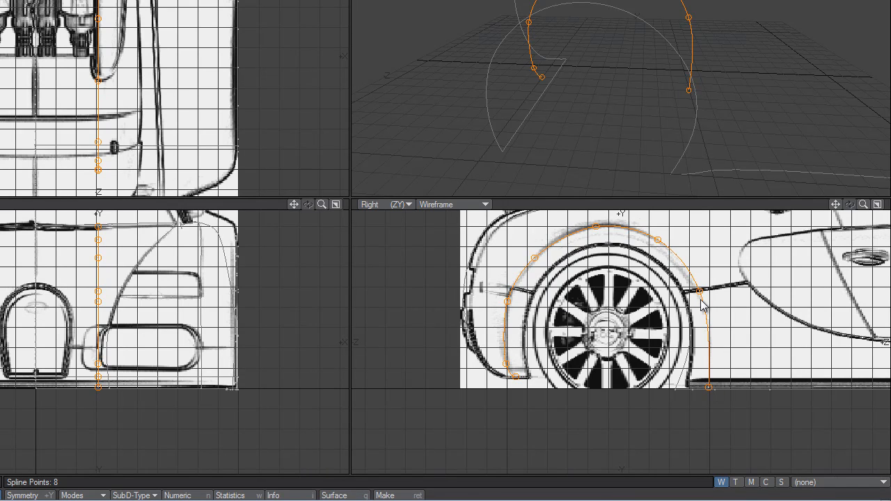
Adjust the wheel-arch spline's crown, rear-side and front-side points and its sill end to follow the blueprint's outer arch line.
left_click_drag(701, 296, 698, 297)
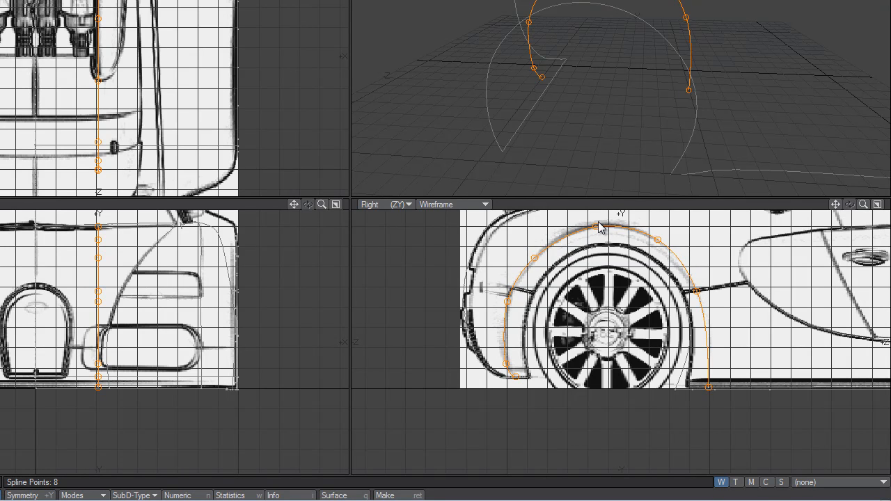
left_click_drag(597, 225, 593, 234)
left_click_drag(508, 297, 510, 290)
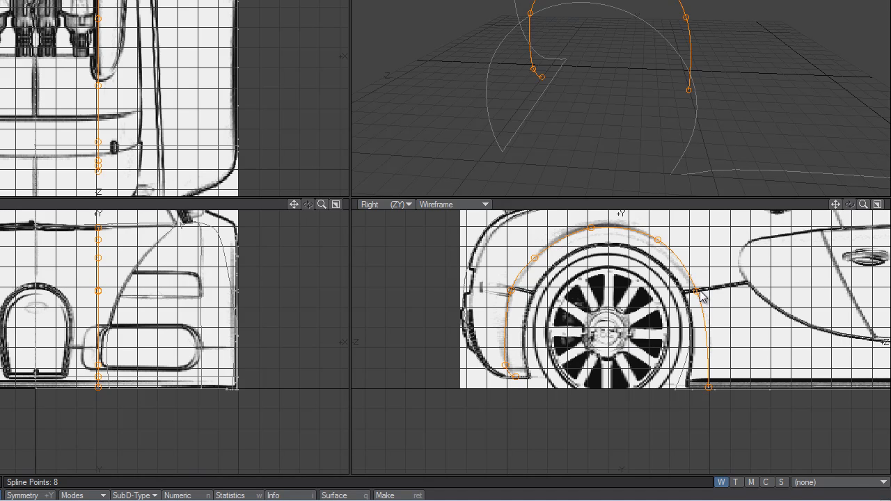
left_click_drag(697, 291, 697, 289)
left_click_drag(707, 385, 706, 387)
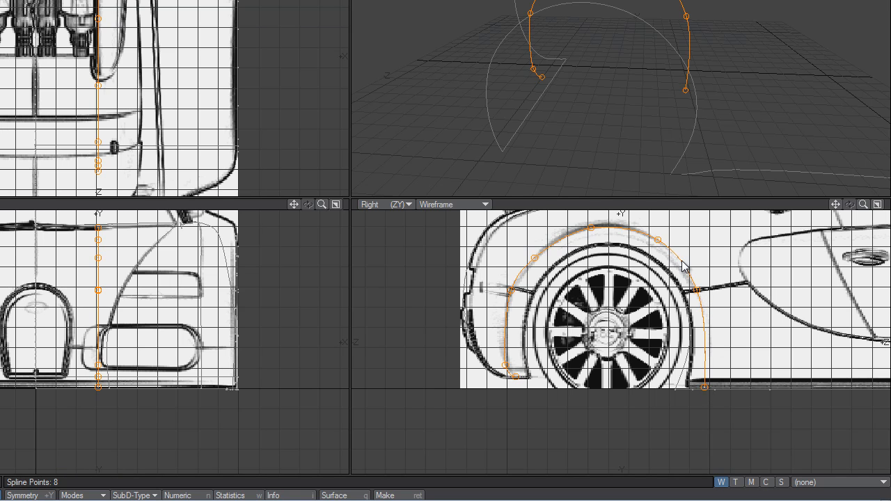
left_click_drag(659, 240, 666, 250)
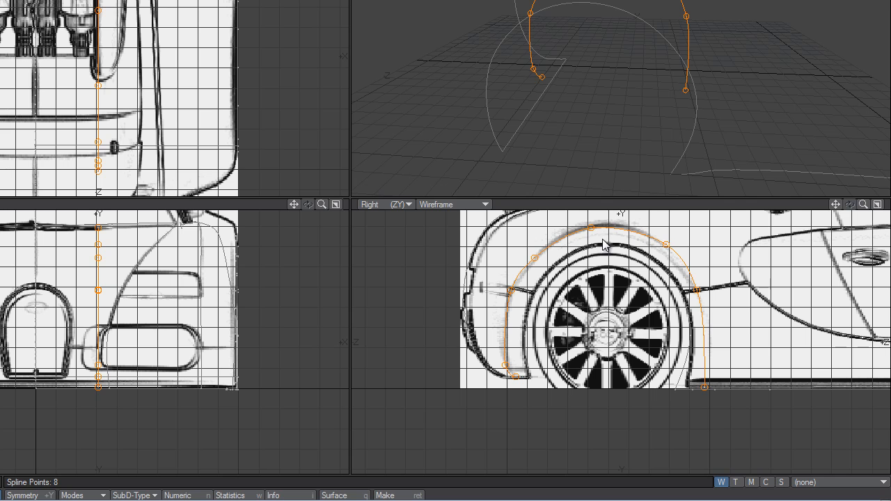
Lower the wheel-arch spline's crown, move the point behind it up, and pull the front-side points and sill end inward.
left_click_drag(534, 261, 541, 255)
left_click_drag(593, 235, 593, 229)
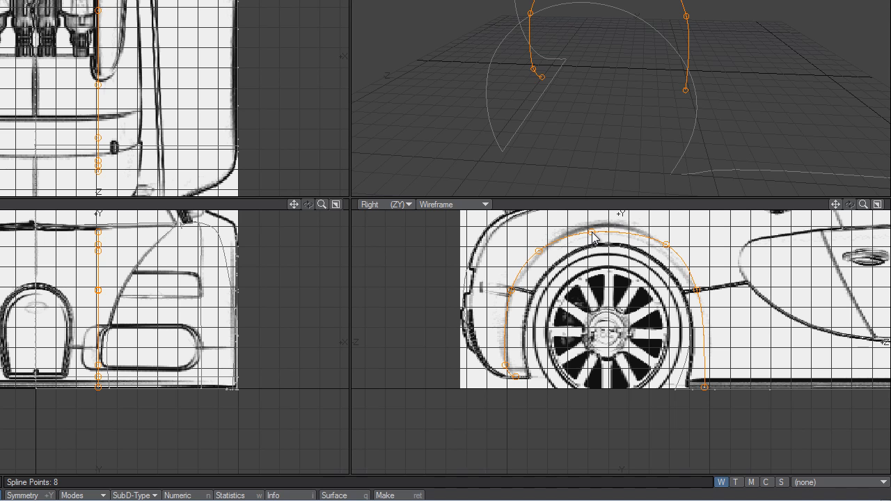
left_click_drag(591, 232, 592, 233)
left_click_drag(666, 245, 664, 252)
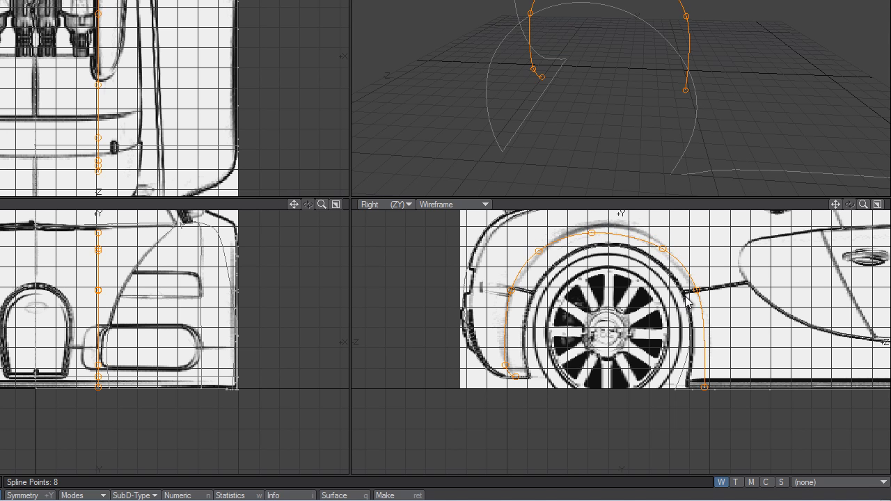
left_click_drag(696, 295, 697, 290)
left_click_drag(707, 393, 703, 393)
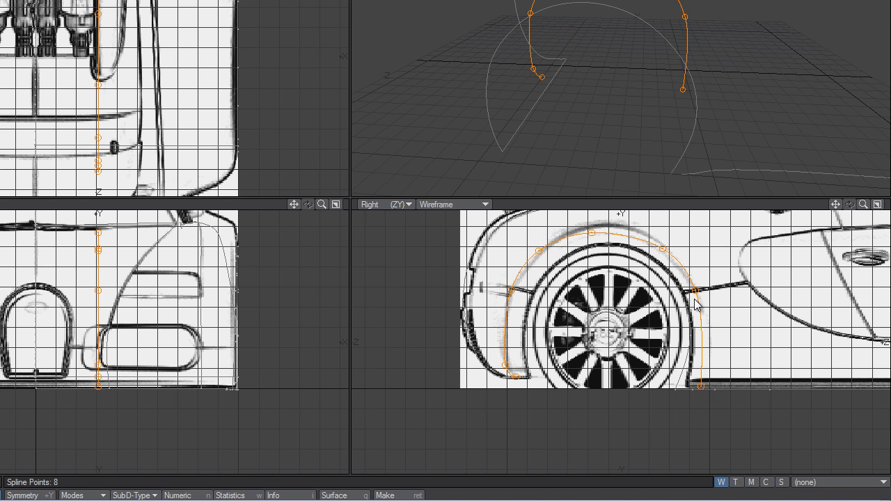
left_click_drag(696, 292, 694, 293)
left_click_drag(664, 250, 664, 258)
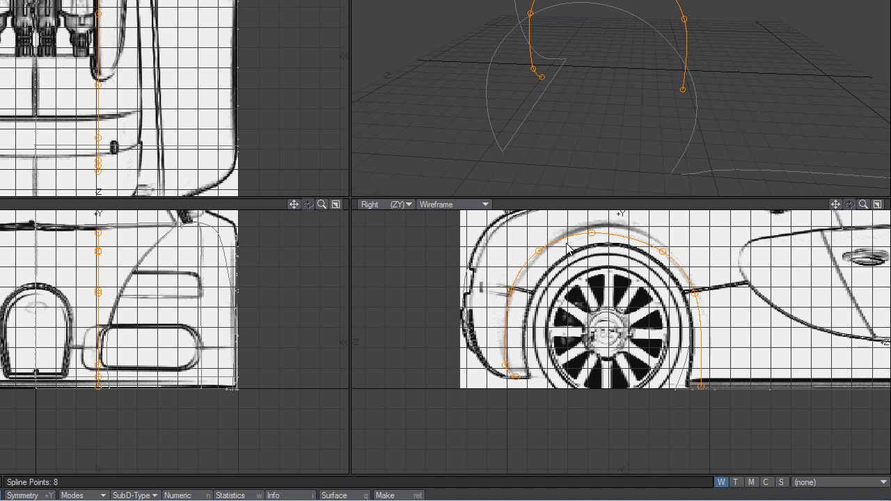
Raise the wheel-arch spline's crown, shift it forward over the wheel centre, and reshape the two points on the arch's rear side.
left_click_drag(591, 233, 595, 229)
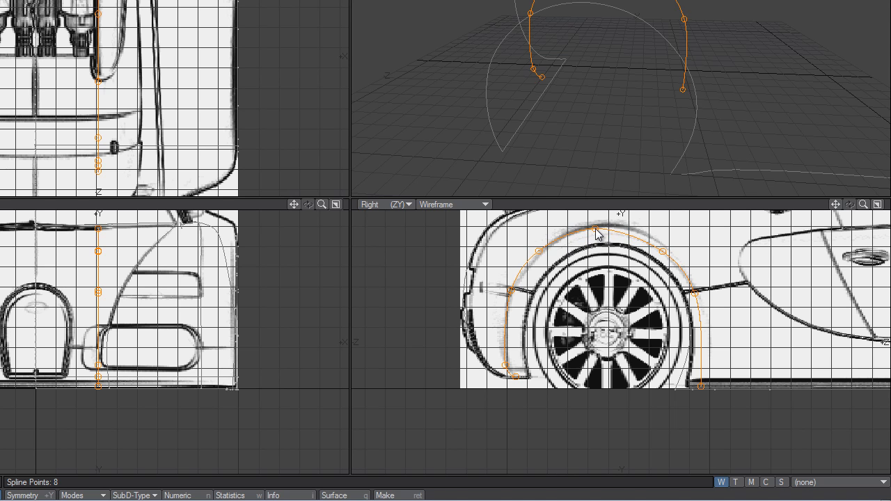
left_click_drag(542, 251, 551, 249)
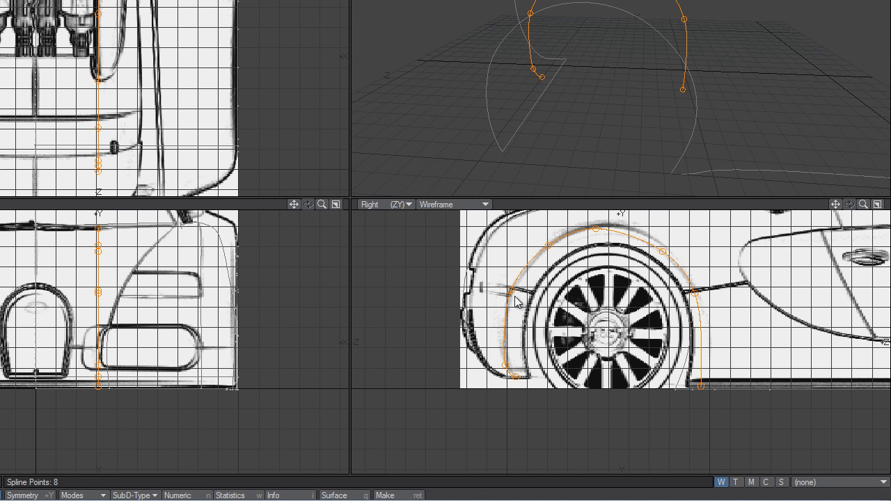
left_click_drag(514, 296, 507, 301)
left_click_drag(548, 245, 547, 243)
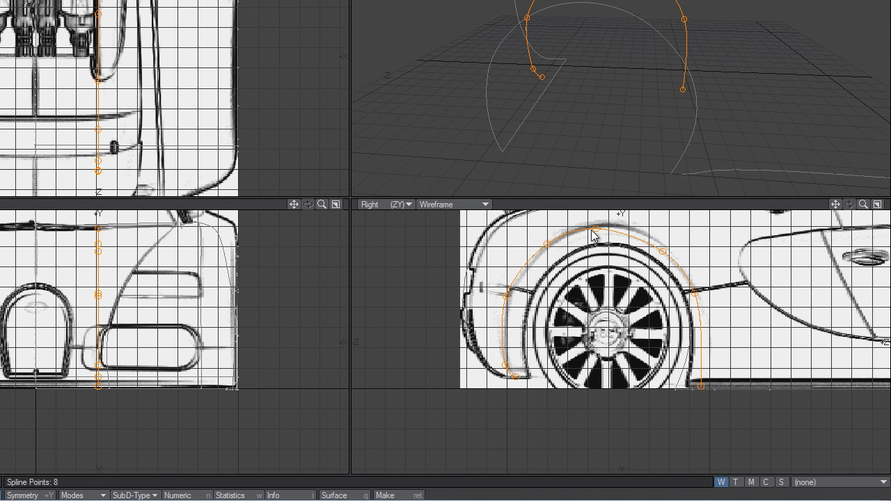
left_click_drag(597, 229, 602, 228)
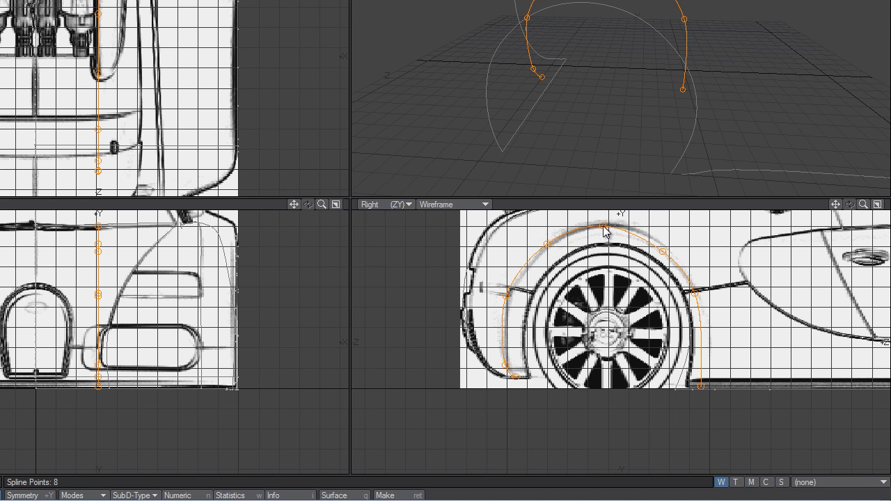
Move the two upper front-side points of the wheel-arch spline outward and shift its sill end slightly toward the wheel.
left_click_drag(664, 251, 668, 252)
left_click_drag(697, 298, 702, 298)
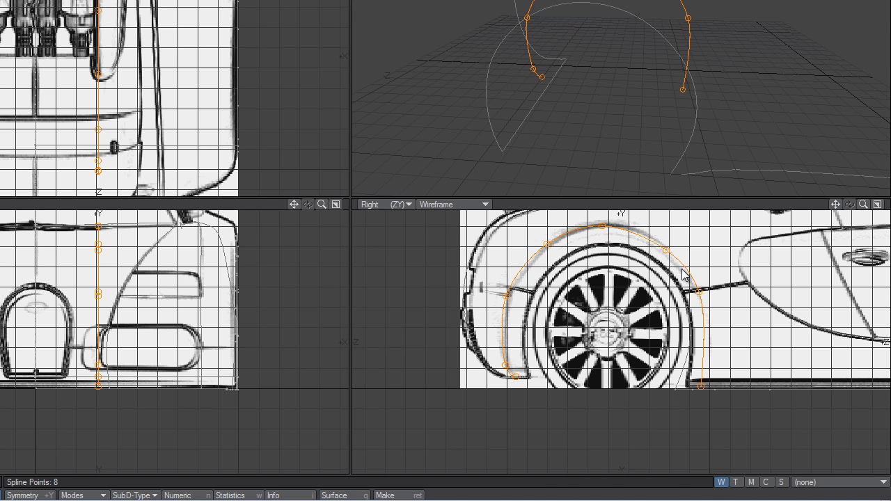
left_click_drag(668, 252, 669, 247)
left_click_drag(701, 388, 698, 386)
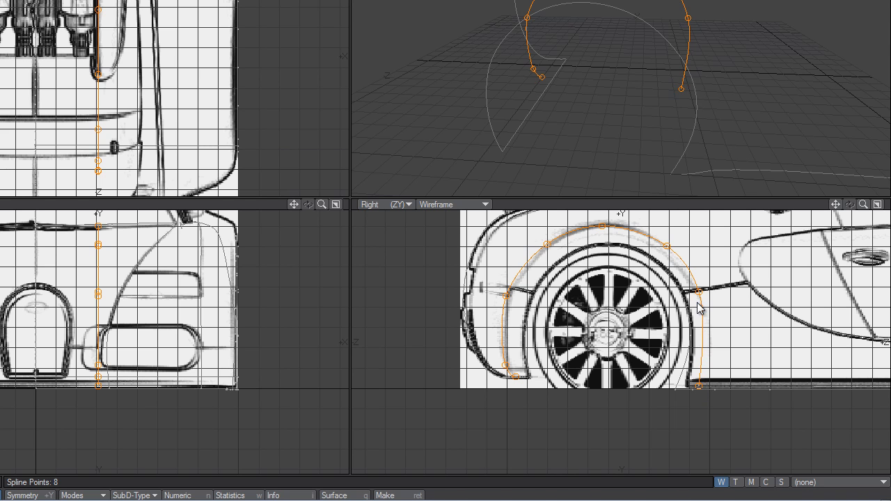
Lower the wheel-arch spline's crown slightly and tuck in the two points on the arch's front side for a rounder shape.
left_click_drag(698, 291, 698, 291)
left_click_drag(606, 232, 614, 241)
left_click_drag(669, 246, 664, 248)
left_click_drag(698, 292, 697, 293)
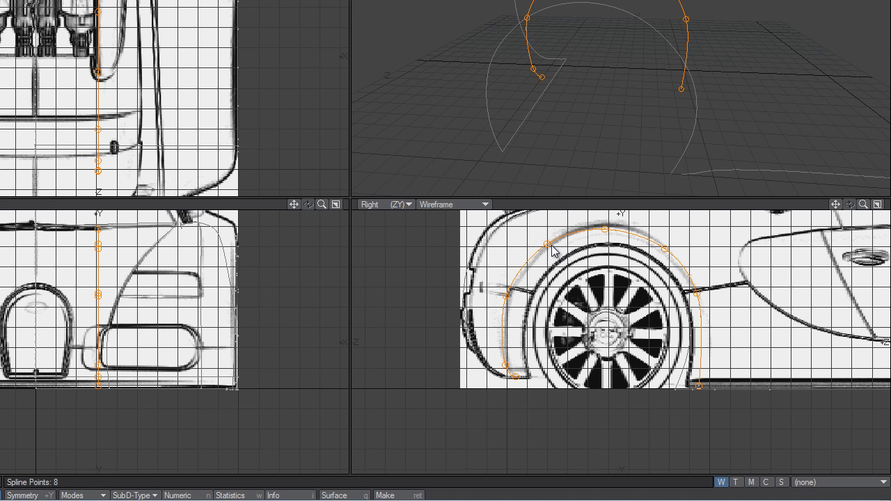
Refine the wheel-arch spline's rear-side points and crown against the blueprint, and create the curve.
mouse_move(550, 251)
left_mouse_down()
mouse_move(556, 245)
mouse_move(545, 258)
mouse_move(549, 245)
left_mouse_up()
left_click_drag(511, 292, 512, 288)
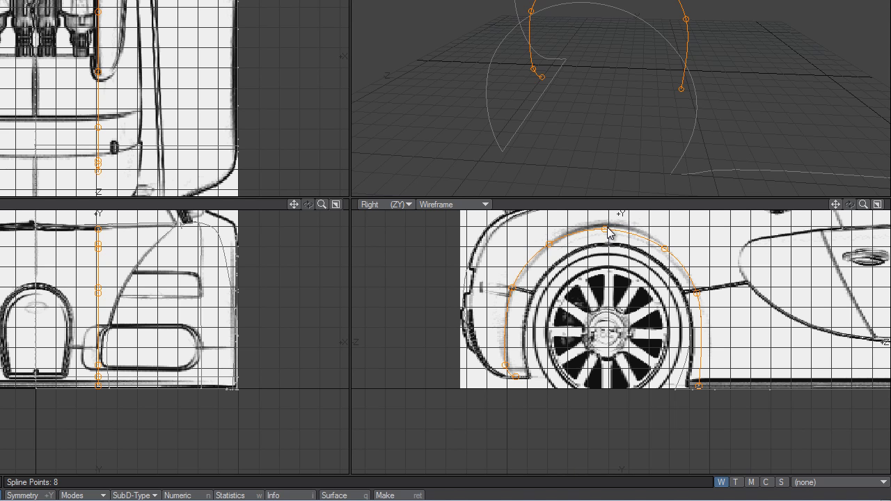
left_click_drag(607, 227, 610, 228)
key("Return")
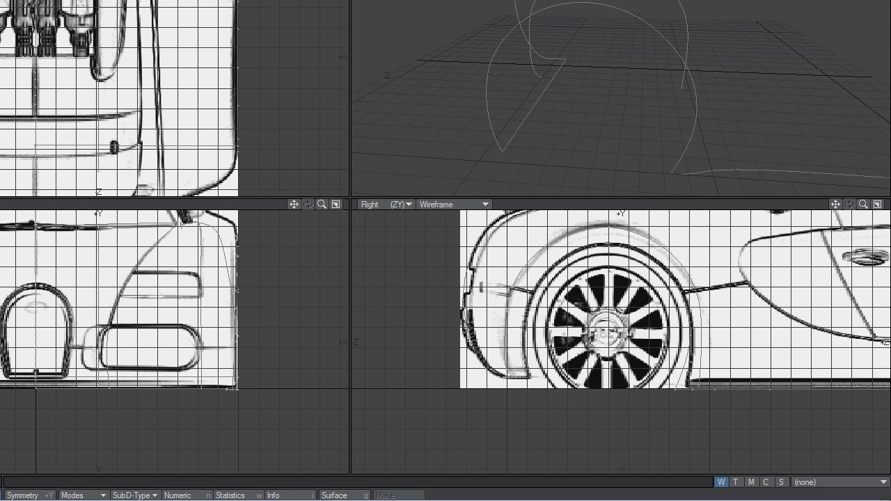
Move the new wheel-arch curve sideways along X to the car body's outer edge in the back view, and deselect it.
left_click(677, 1)
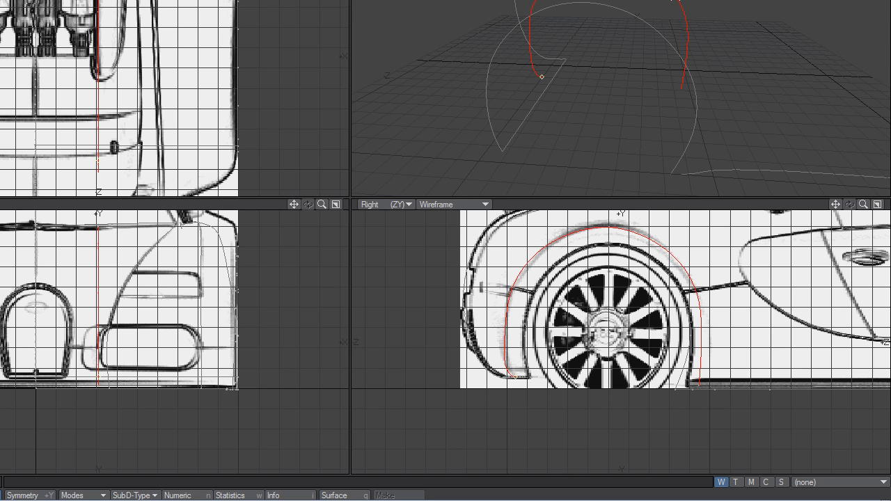
key("t")
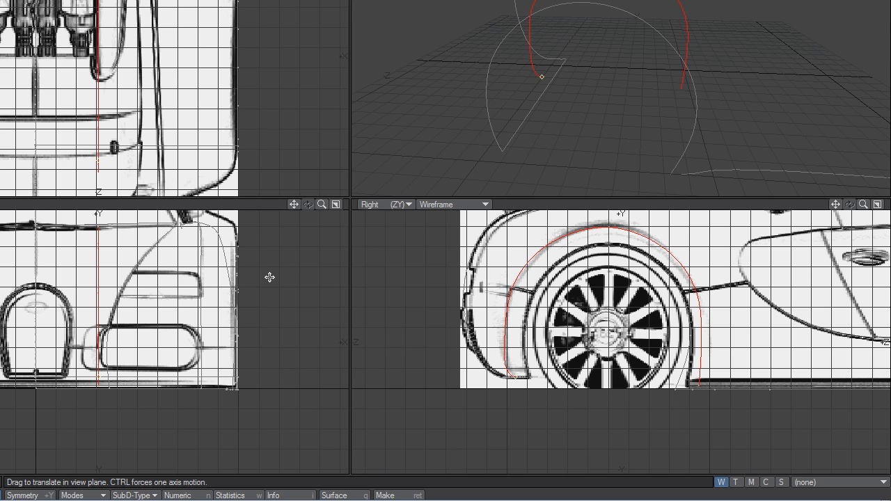
left_click_drag(156, 324, 296, 324)
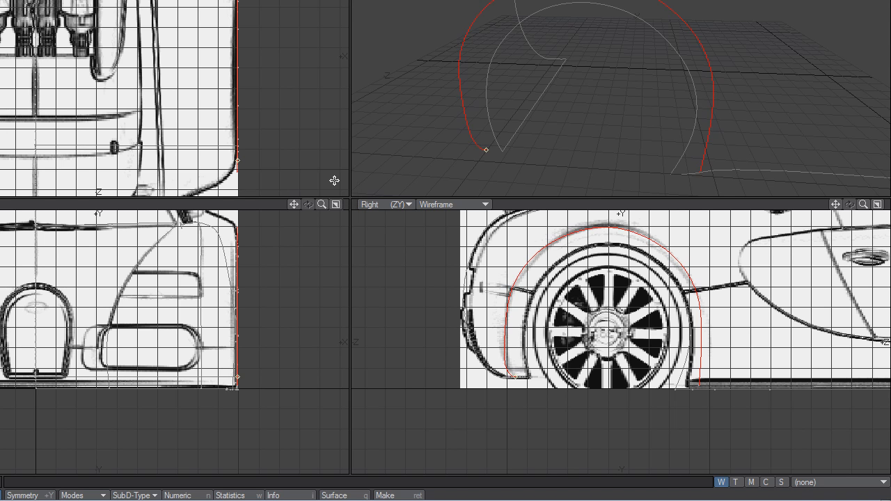
key("space")
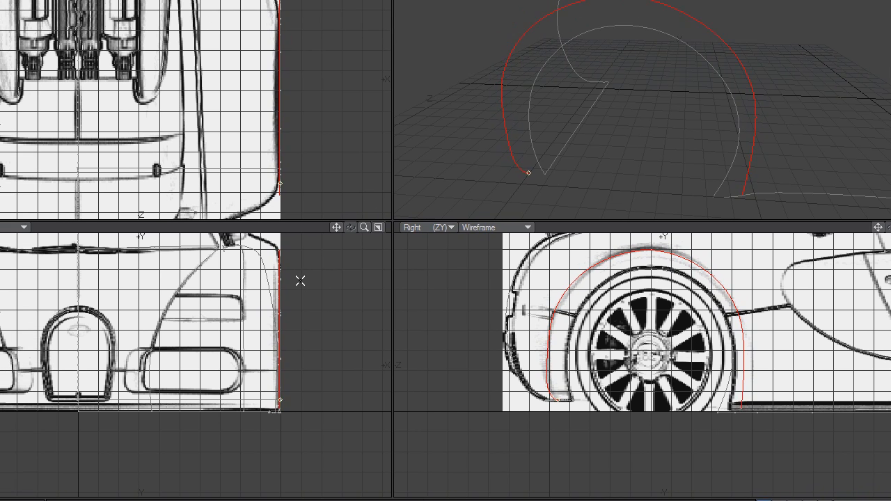
key("slash")
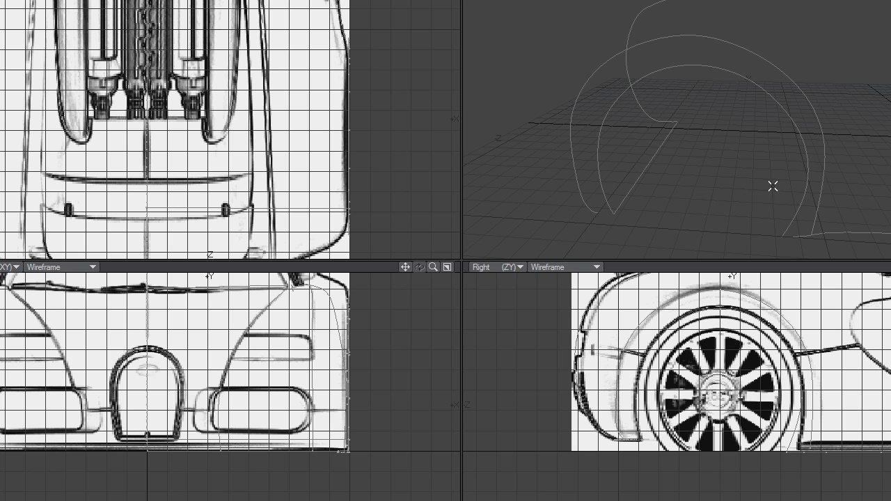
Draw a three-point spline in the top view along the short curved line at the rear end of the side window.
mouse_move(457, 255)
left_mouse_down("alt")
mouse_move(445, 243)
mouse_move(456, 253)
left_mouse_up("alt")
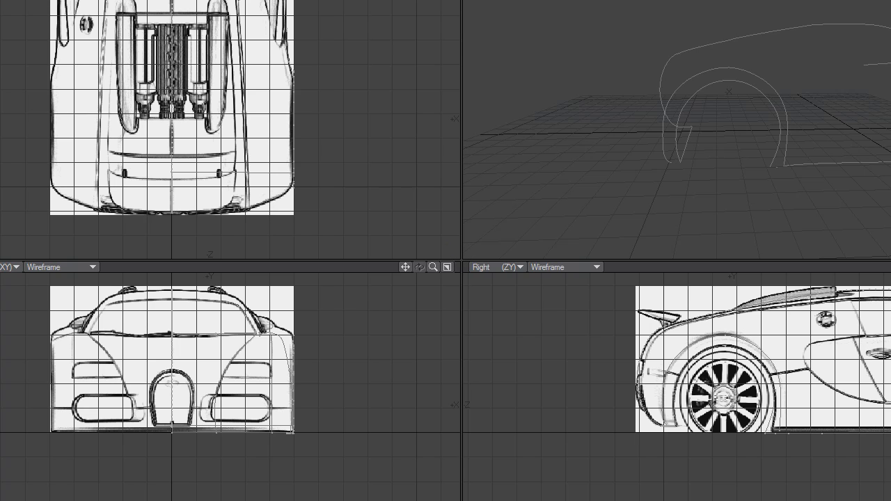
left_click_drag(456, 252, 456, 253, "alt+shift")
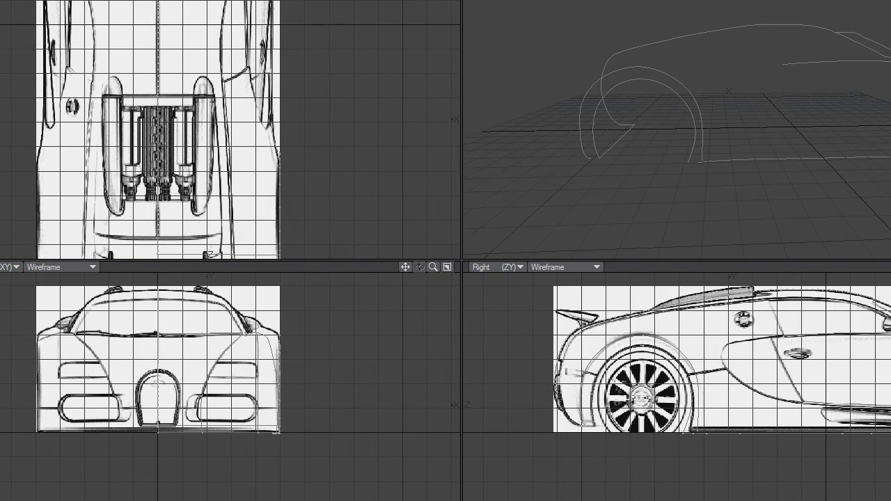
left_click(236, 74)
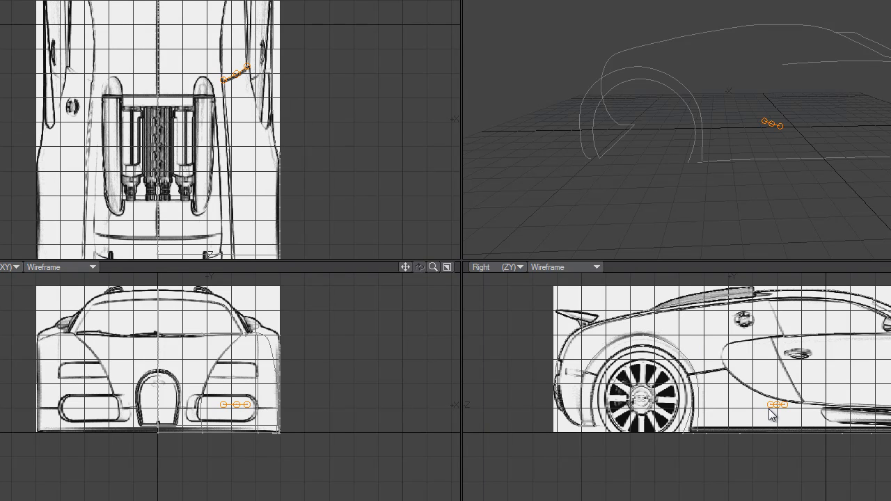
Raise the spline's three points in the side view to follow the slanted rear edge of the side window.
left_click_drag(774, 410, 772, 304)
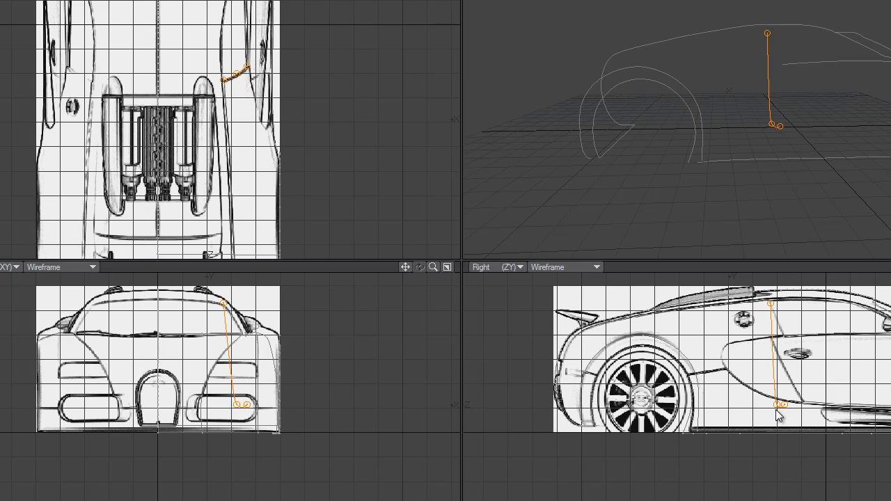
left_click_drag(777, 405, 778, 326)
left_click_drag(784, 404, 785, 335)
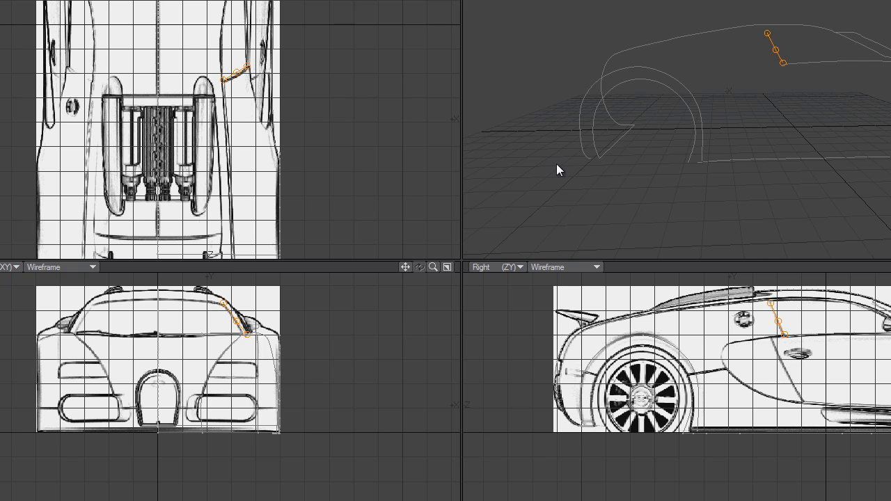
Nudge the spline's middle and outer points onto the blueprint line in the top view, and create the curve.
left_click_drag(433, 266, 446, 244)
left_click_drag(254, 44, 271, 44)
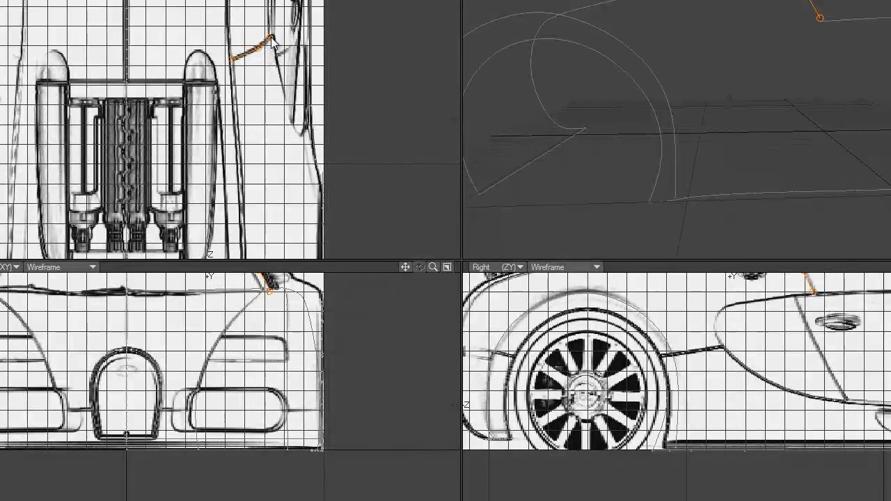
left_click_drag(269, 39, 271, 42)
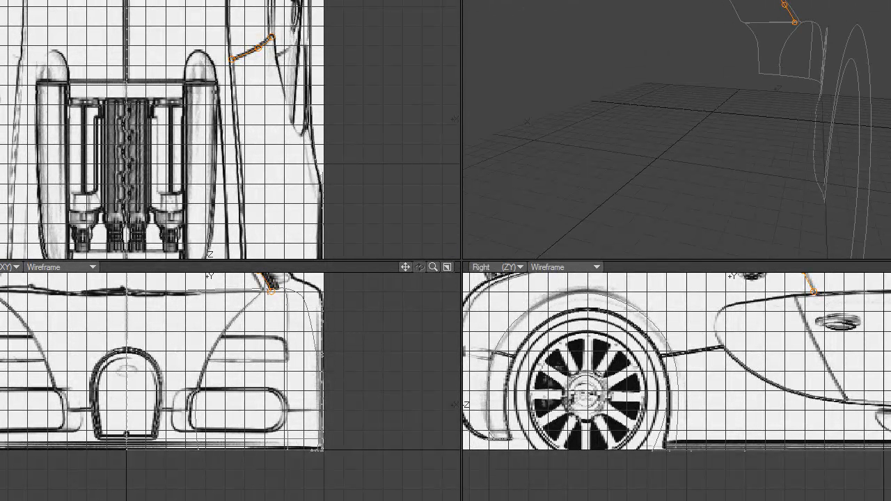
key("space")
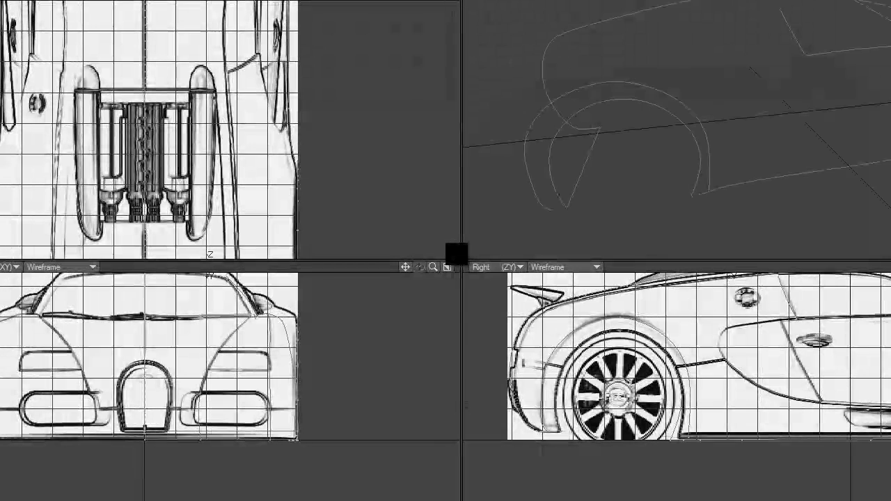
Draw a three-point spline in the top view from the window line's inner end along the body line to the car's rear edge.
left_click_drag(457, 255, 457, 254, "alt")
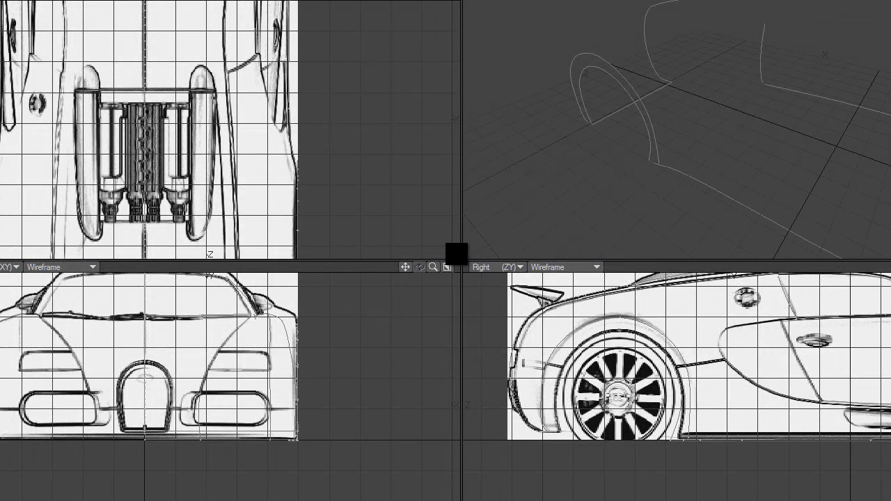
left_click_drag(458, 255, 457, 254, "ctrl+alt")
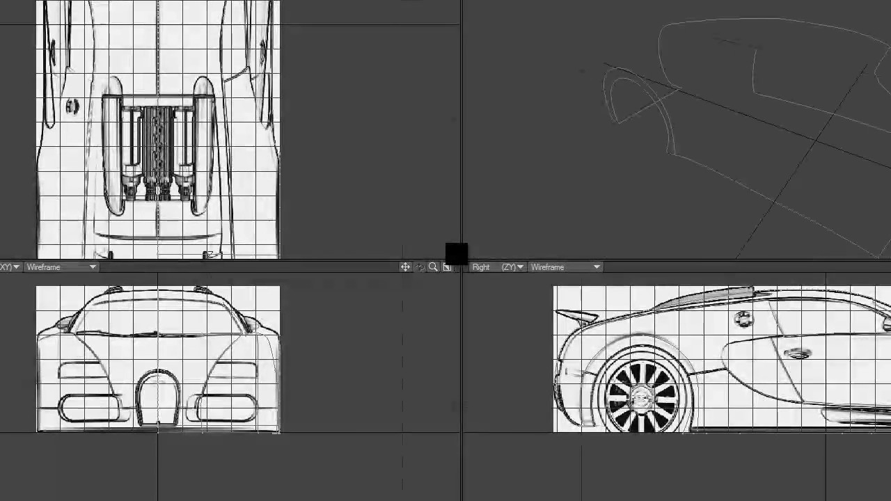
left_click_drag(456, 254, 456, 254, "ctrl+alt")
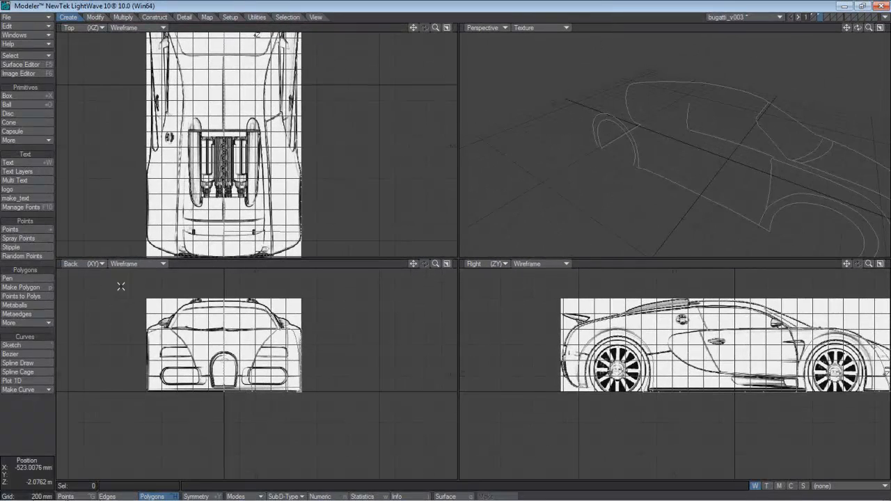
left_click(17, 363)
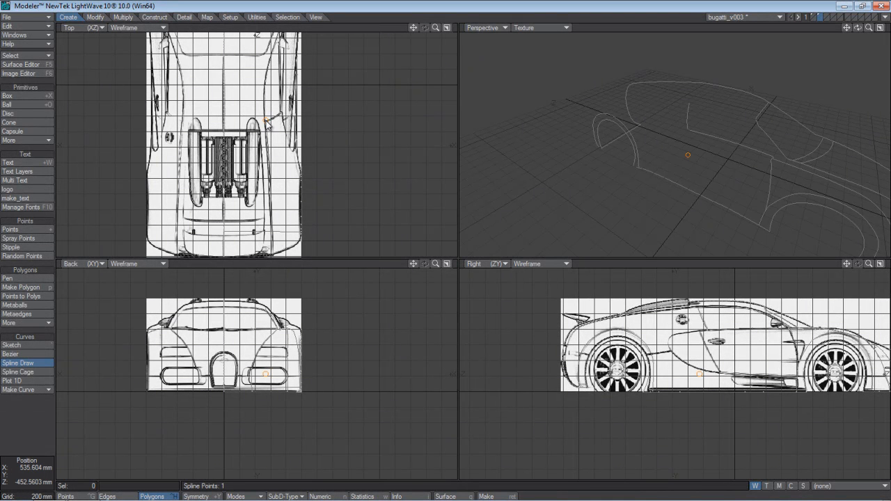
left_click(269, 193)
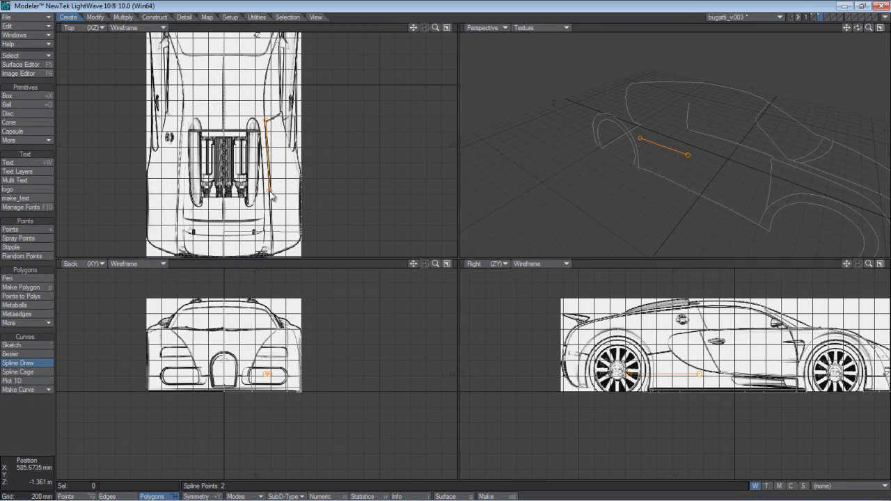
left_click(272, 254)
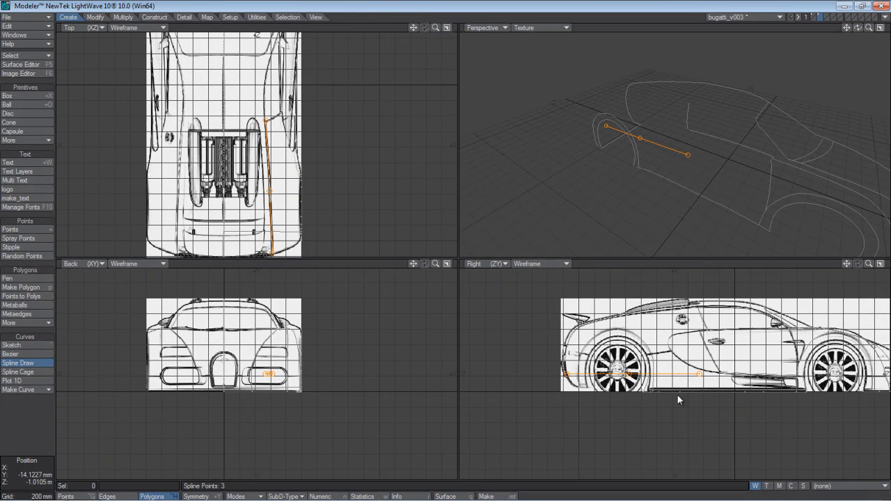
Raise the spline's three points in the side view onto the roof contour and along the slope down to the rear wing.
left_click_drag(701, 376, 697, 308)
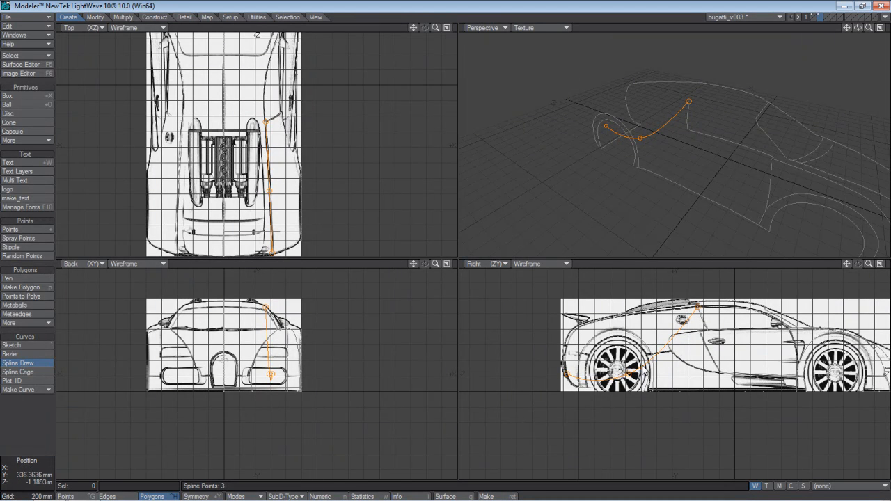
left_click_drag(648, 356, 637, 317)
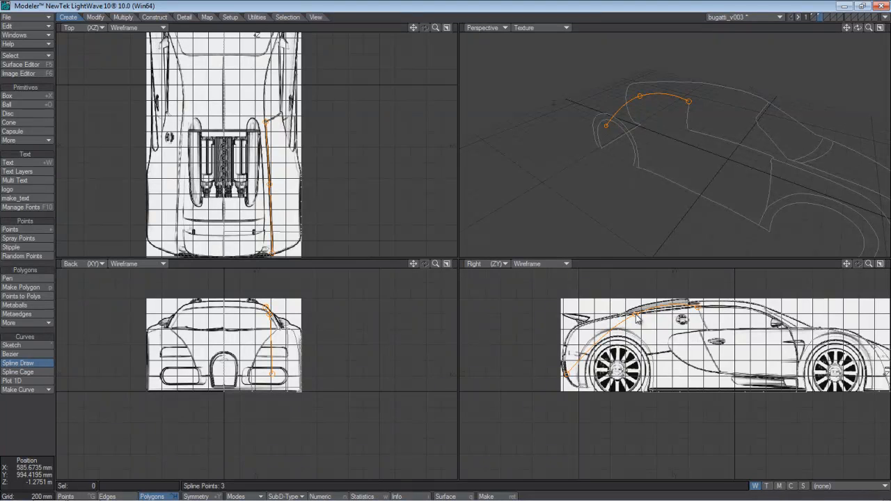
left_click_drag(567, 375, 589, 326)
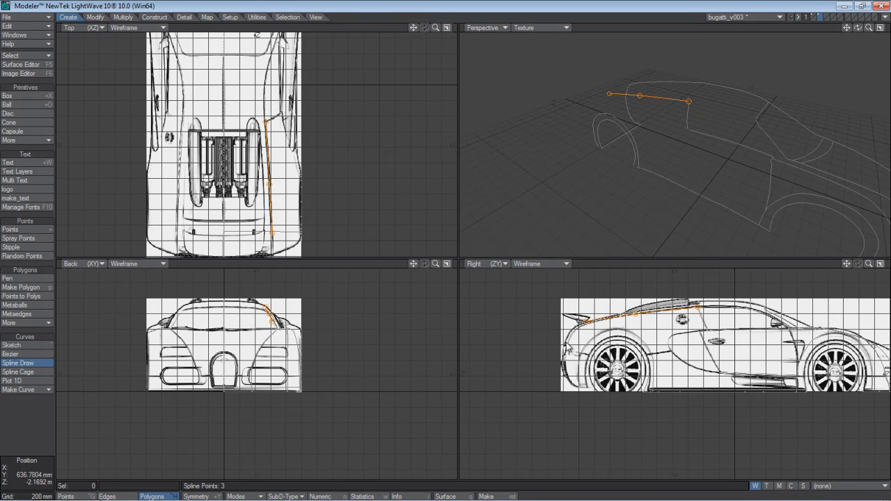
Extend the spline with two points down the car's tail in the side view, and align both with the body line in the top view.
left_click(564, 343)
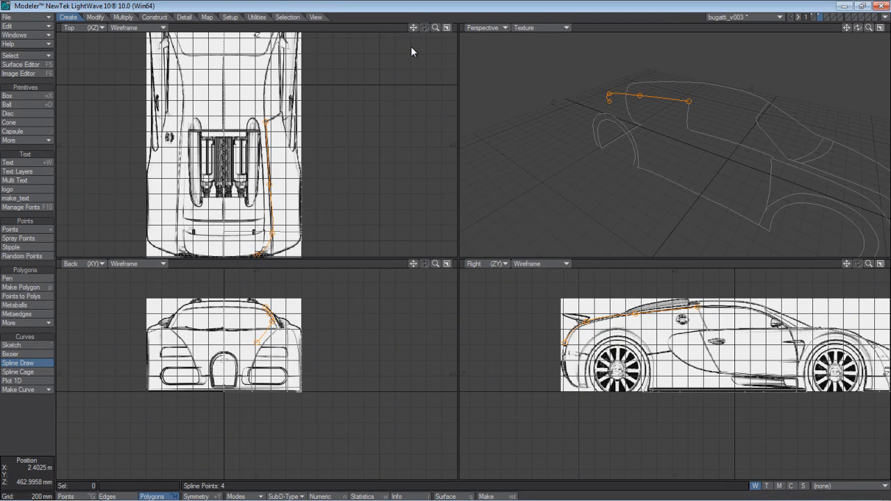
left_click_drag(414, 28, 428, 0)
left_click_drag(287, 190, 309, 192)
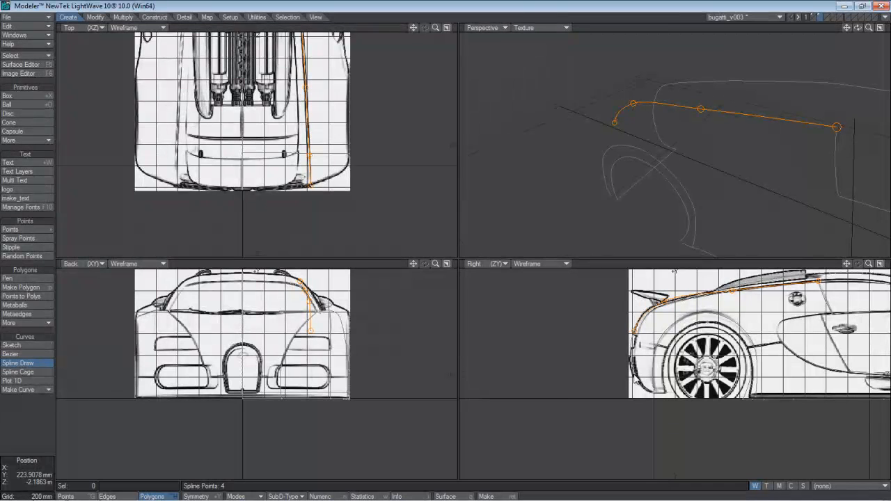
left_click(256, 373)
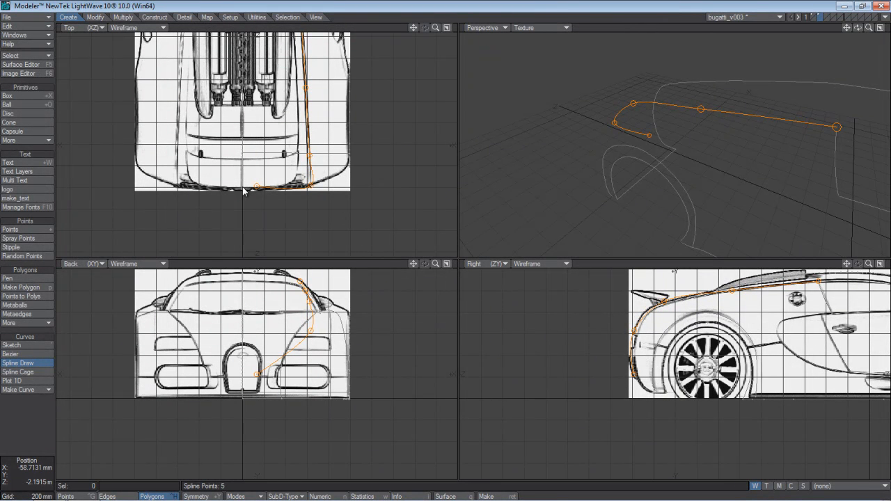
left_click_drag(255, 187, 310, 191)
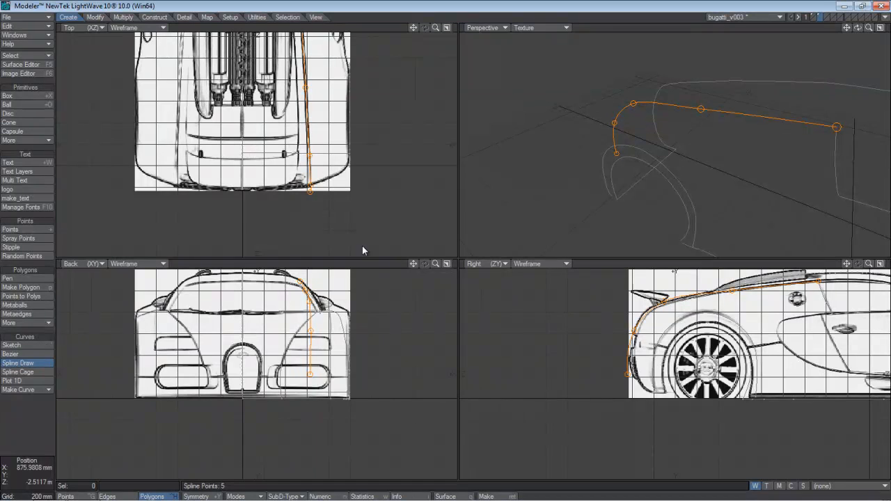
mouse_move(628, 376)
left_mouse_down()
mouse_move(635, 387)
mouse_move(635, 379)
left_mouse_up()
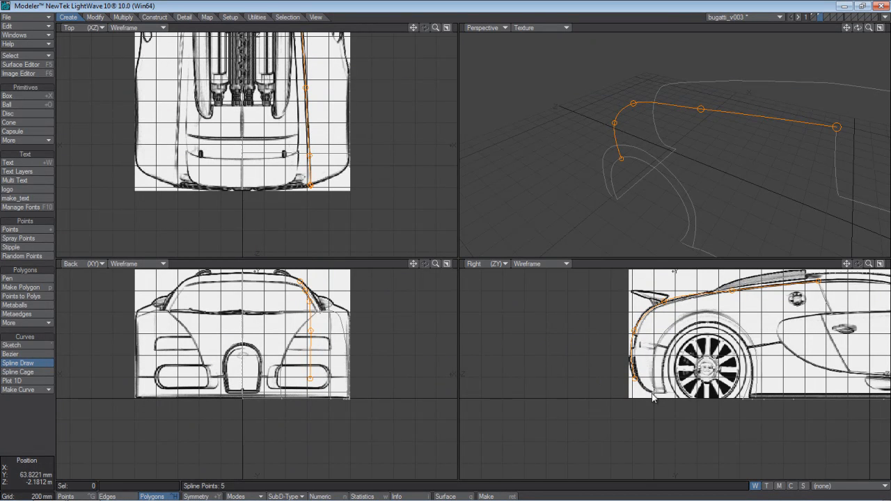
Add two more spline points along the rear bumper's lower edge, and shift both sideways onto the body line in the top view.
left_click(653, 397)
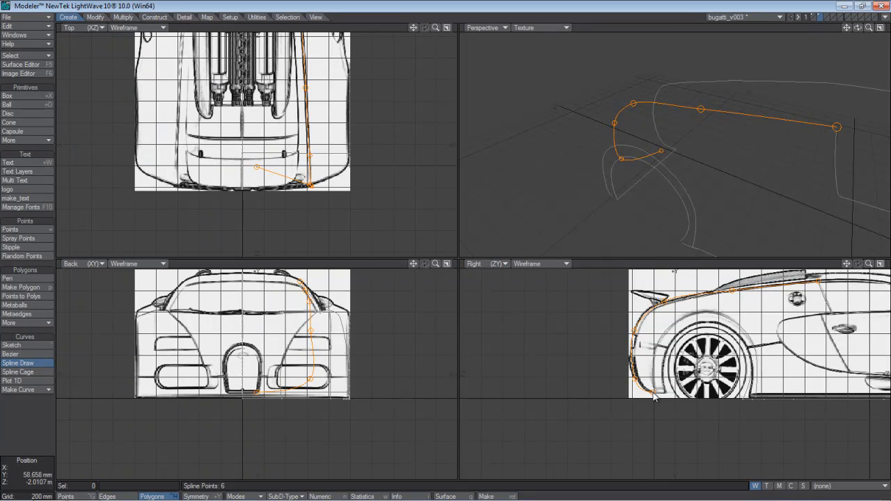
left_click_drag(653, 393, 652, 394)
left_click(665, 396)
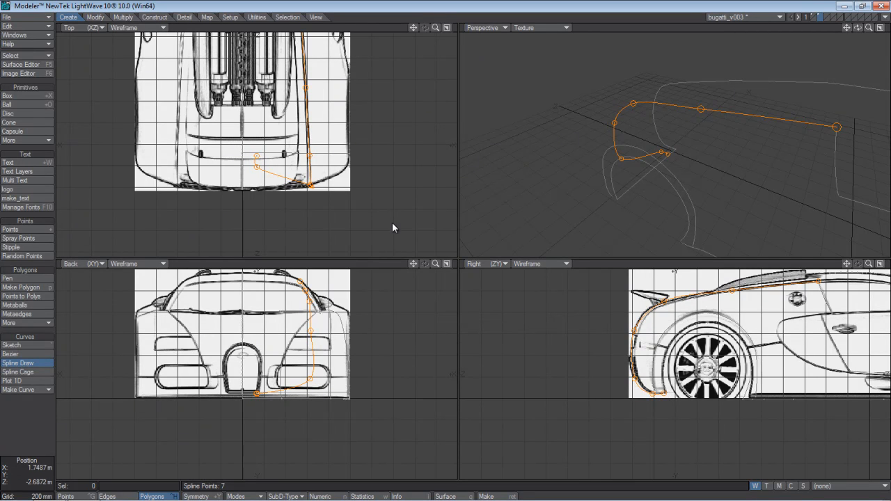
left_click_drag(257, 172, 306, 177)
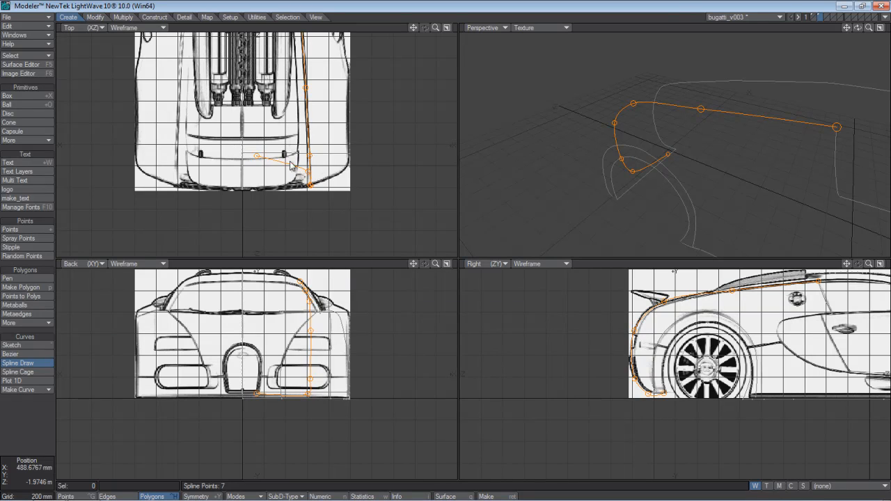
left_click_drag(257, 158, 308, 160)
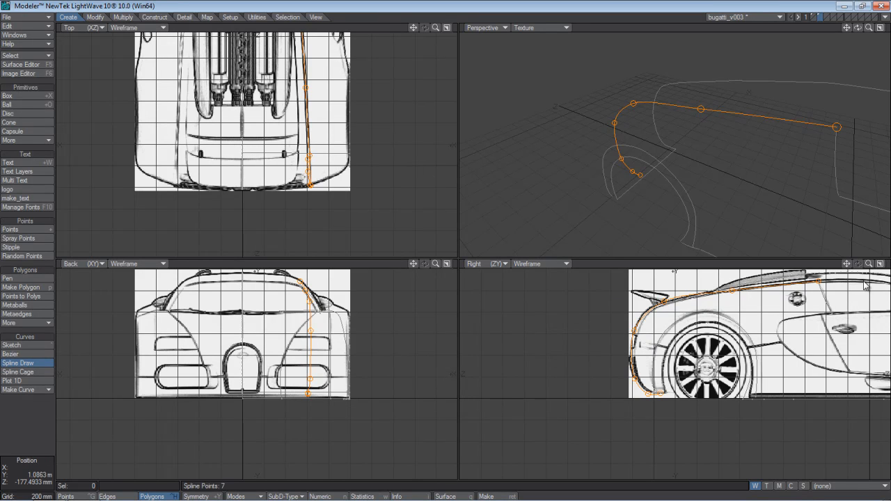
Fine-tune the spline point on the rear bumper's lower edge in the side view, and dismiss the antivirus notification.
left_click_drag(847, 263, 787, 250)
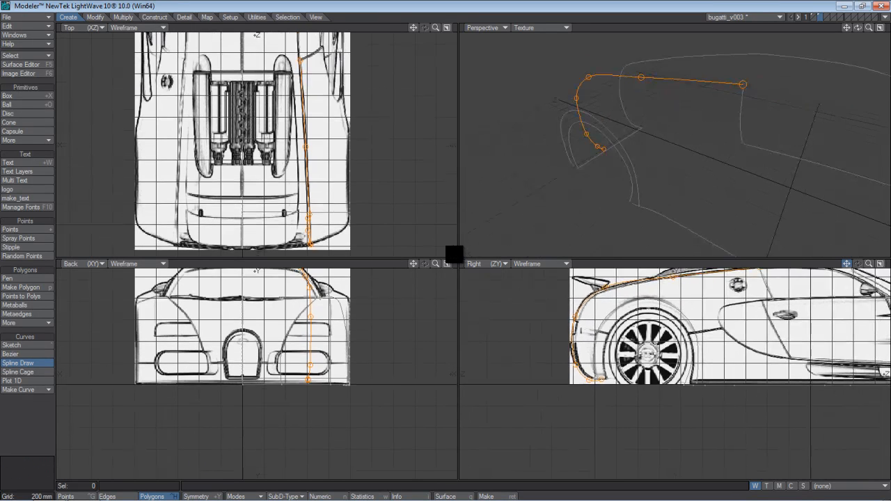
mouse_move(868, 264)
left_mouse_down()
mouse_move(847, 264)
mouse_move(870, 249)
left_mouse_up()
left_click_drag(559, 331, 545, 334)
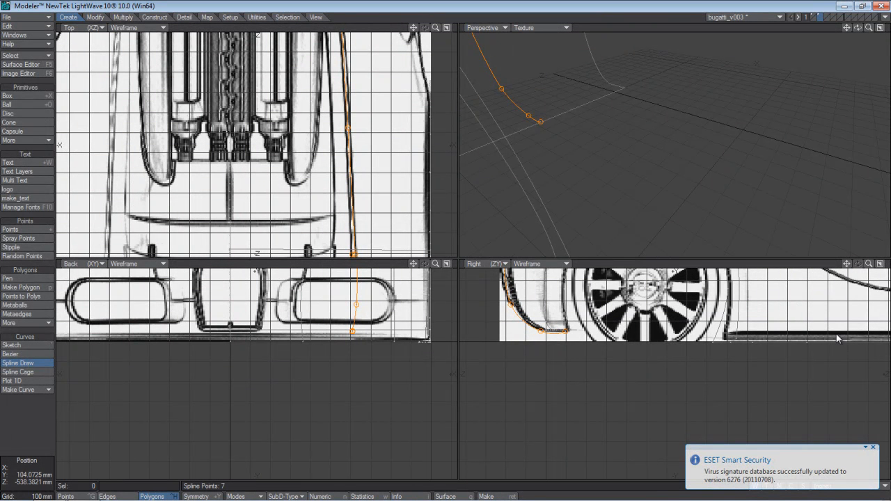
left_click(875, 449)
Reposition the spline's four lowest points in the side view to follow the rounded outline of the rear bumper.
left_click_drag(846, 263, 453, 250)
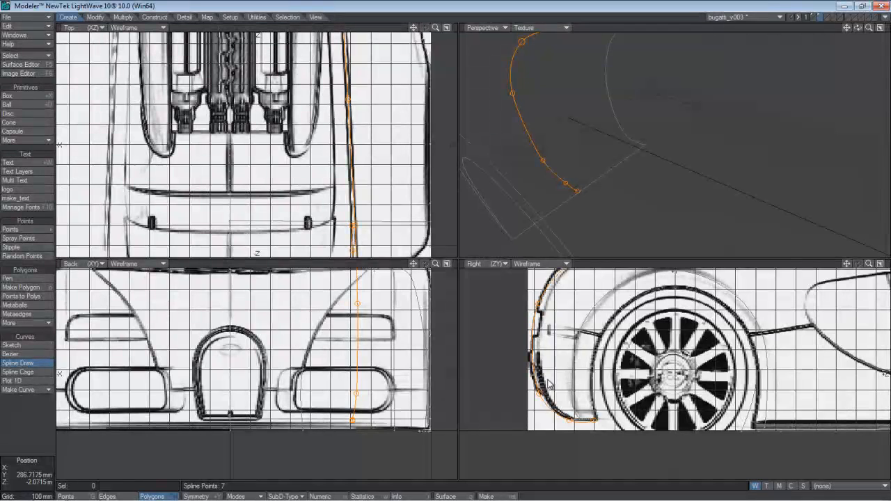
mouse_move(541, 394)
left_mouse_down()
mouse_move(548, 418)
mouse_move(555, 401)
left_mouse_up()
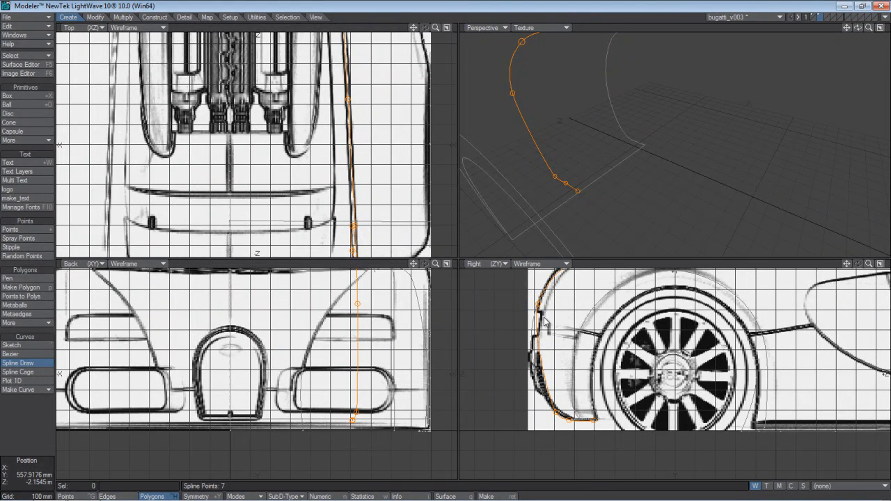
left_click_drag(539, 305, 531, 336)
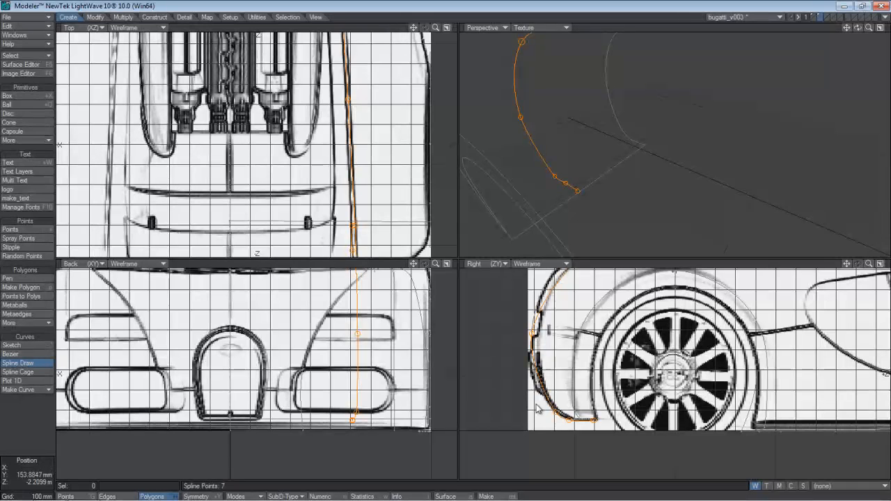
left_click_drag(555, 416, 538, 392)
mouse_move(569, 421)
left_mouse_down()
mouse_move(586, 424)
mouse_move(576, 424)
left_mouse_up()
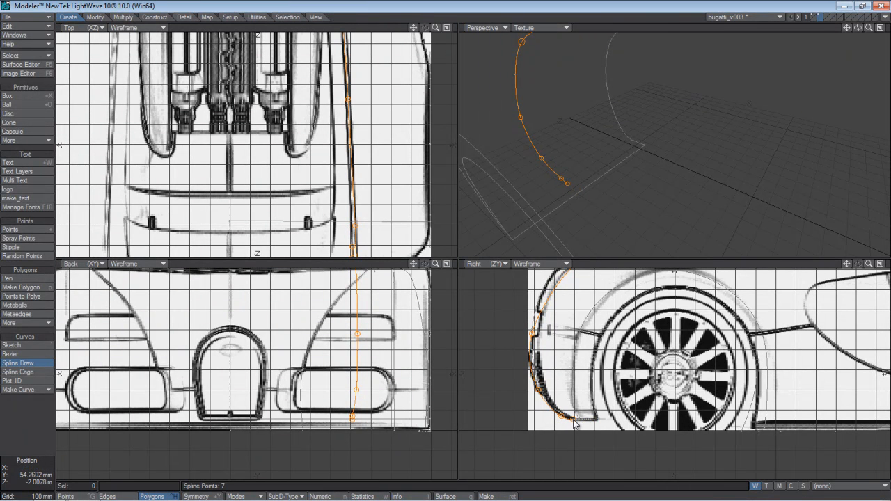
Add an eighth spline point at the rear bumper's lower corner beside the wheel, and align it with the body line in the top view.
left_click(596, 423)
left_click_drag(596, 420, 596, 421)
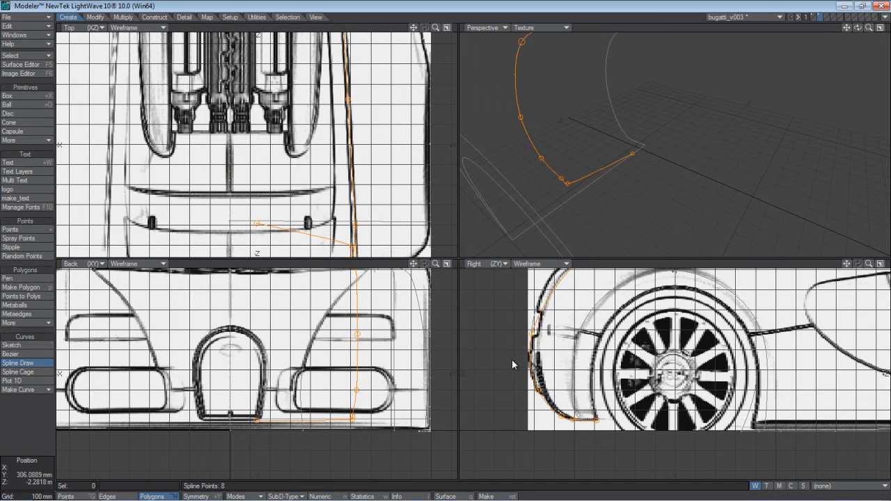
left_click_drag(258, 226, 355, 237)
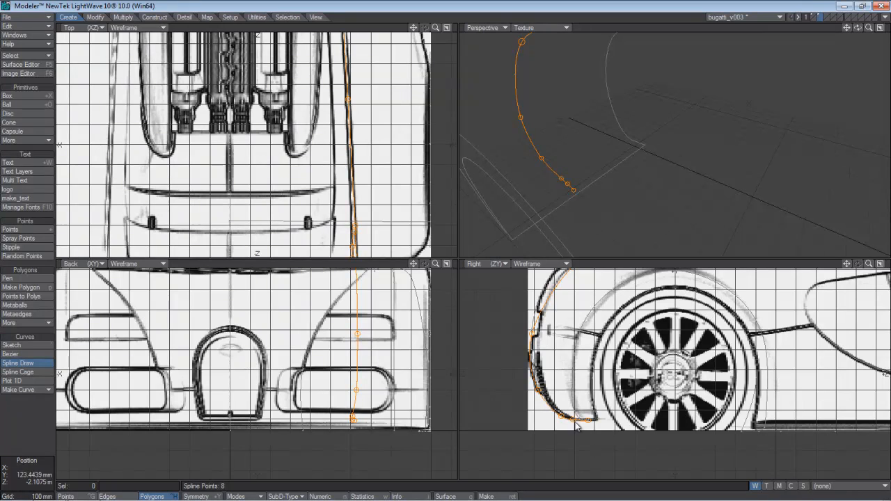
left_click_drag(591, 423, 594, 423)
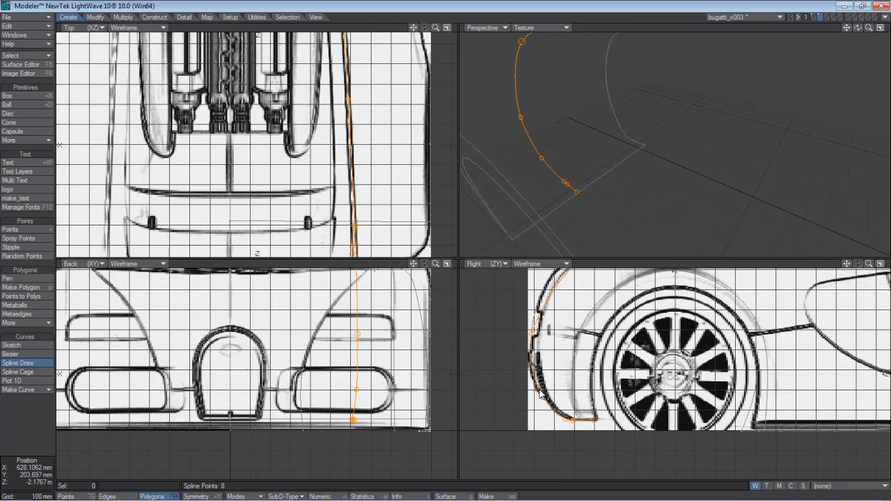
Refine the spline points on the upper and lower parts of the rear bumper's outline in the side view.
left_click_drag(538, 394, 541, 392)
left_click_drag(535, 337, 546, 309)
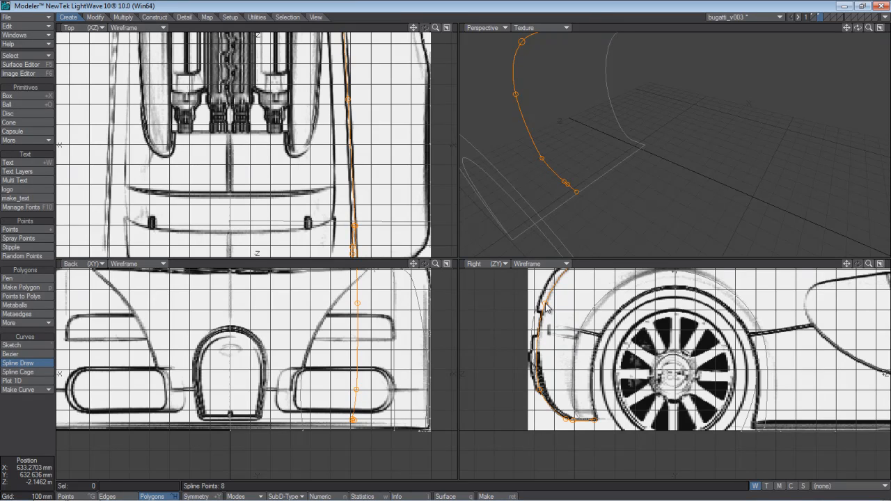
left_click_drag(538, 397, 542, 384)
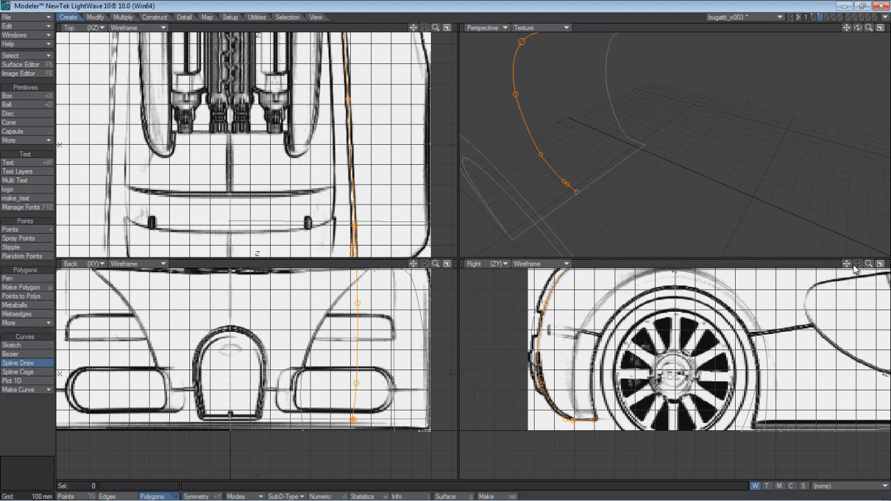
mouse_move(846, 264)
left_mouse_down()
mouse_move(846, 285)
mouse_move(847, 265)
left_mouse_up()
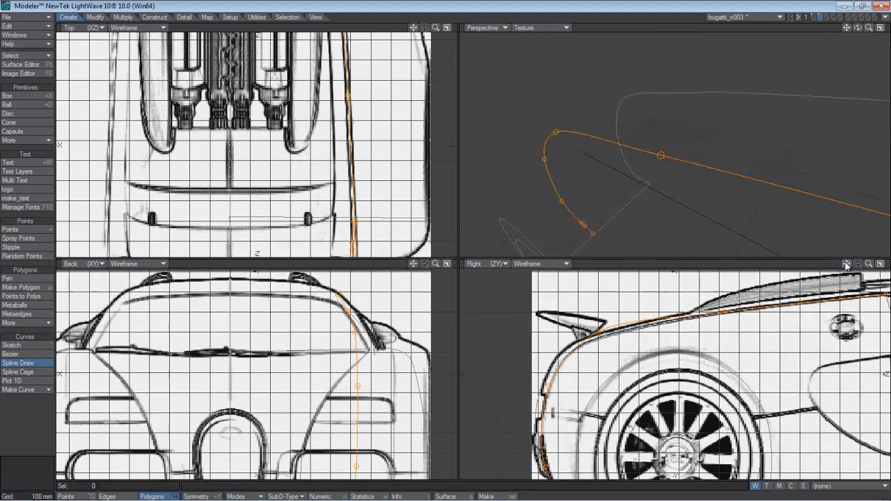
Refine the spline points behind the rear wing, above the rear wheel and at the roof end in the side view to follow the body line.
left_click_drag(597, 334, 584, 348)
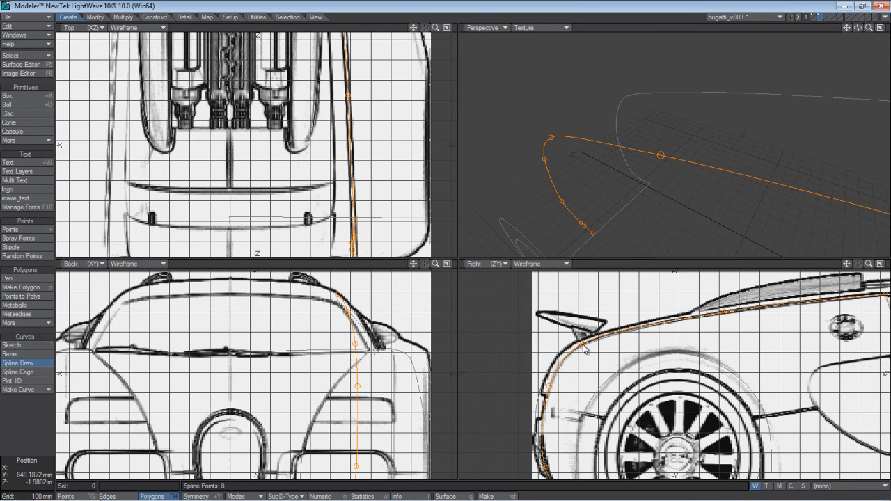
left_click_drag(726, 311, 727, 312)
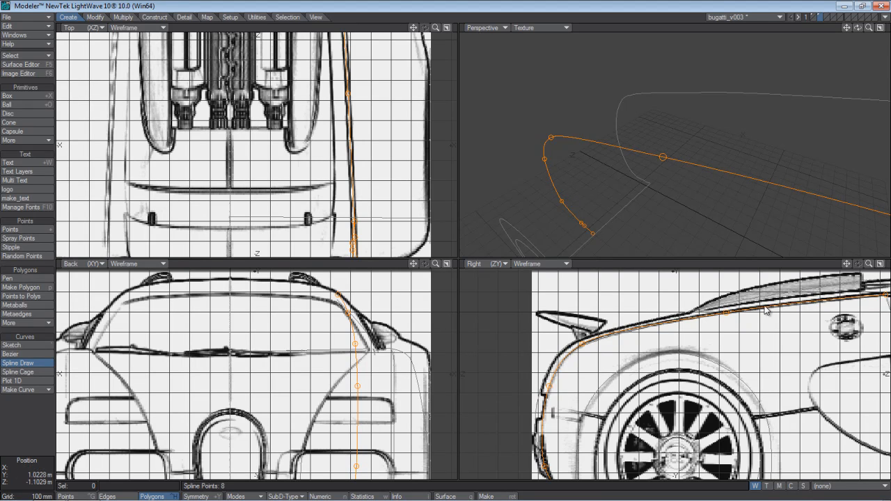
left_click_drag(846, 263, 741, 270)
left_click_drag(784, 311, 781, 309)
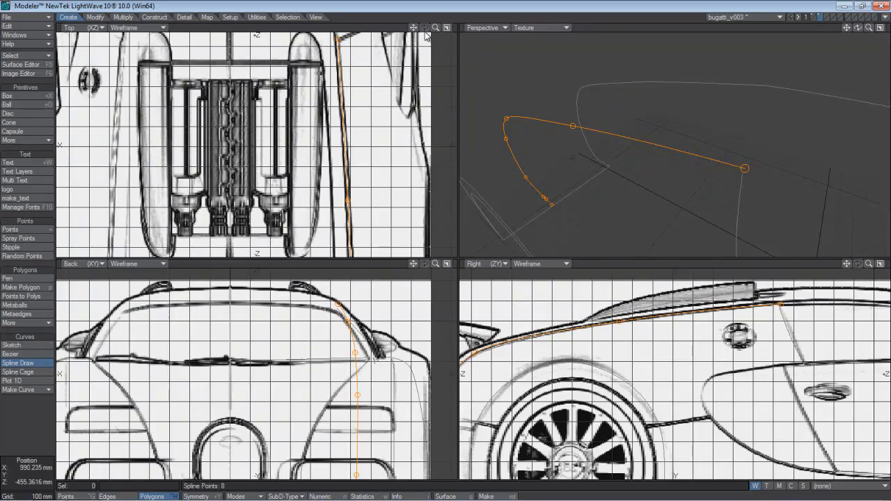
Align the spline point beside the engine bay with the body line in the top view, and finish the roof-to-bumper spline.
left_click_drag(414, 28, 483, 118)
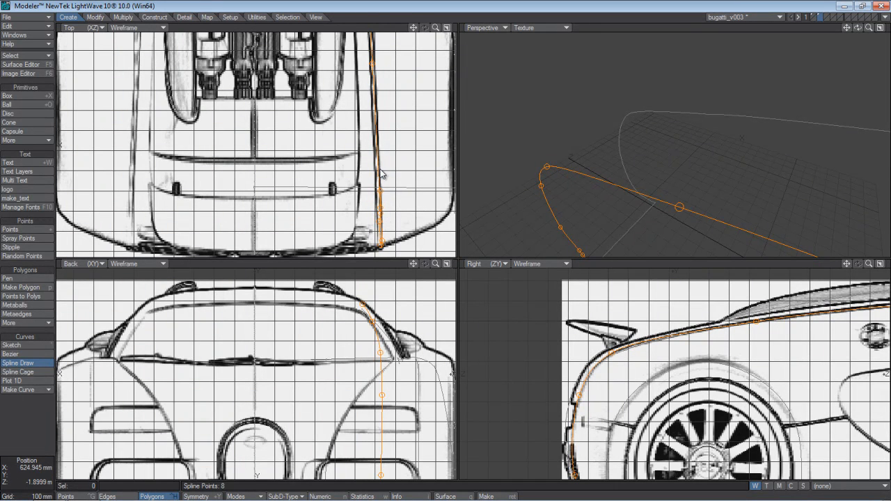
left_click_drag(373, 64, 374, 63)
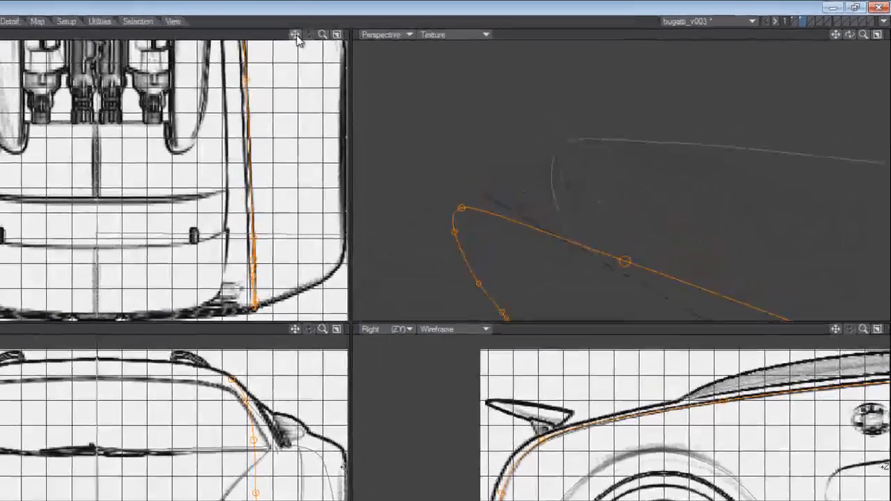
left_click_drag(296, 34, 295, 223)
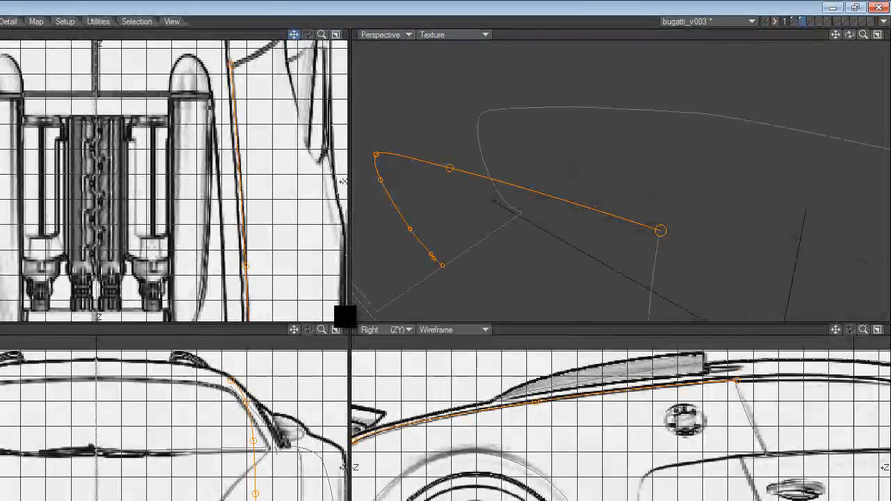
key("slash")
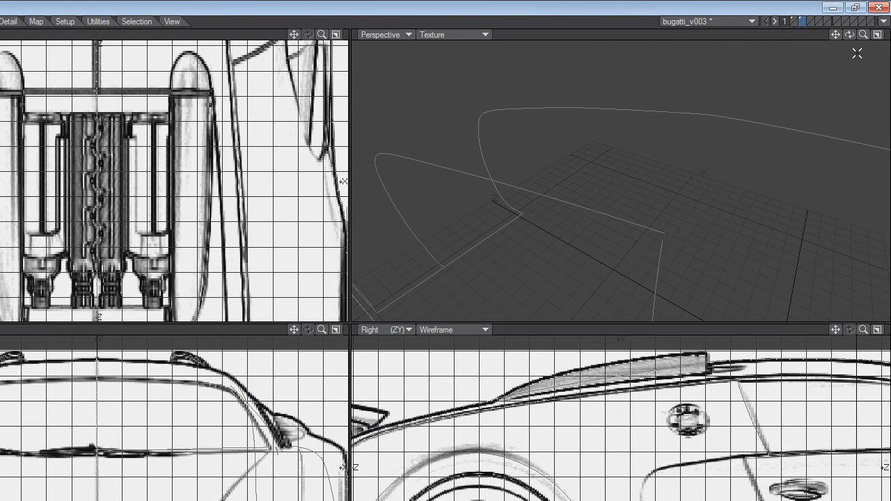
Check the spline framework in the perspective view and save the car object as a new incremental version.
left_click_drag(864, 34, 703, 35)
left_click_drag(343, 316, 344, 314)
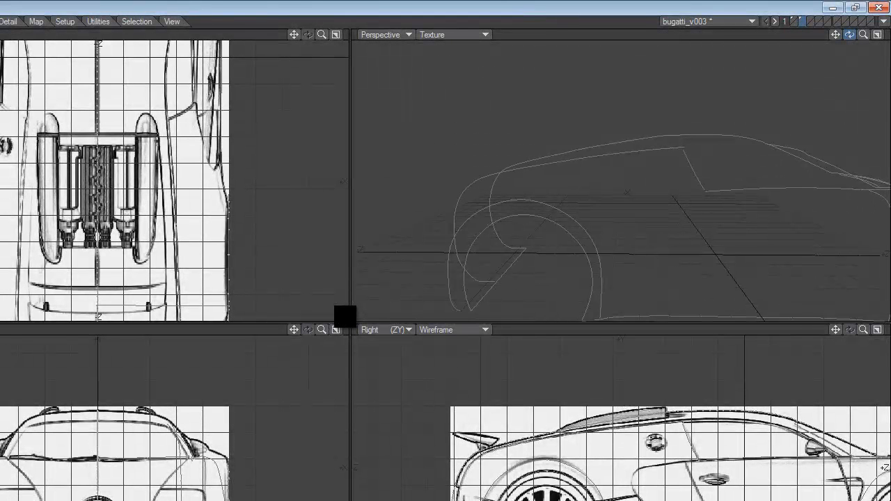
left_click_drag(344, 317, 344, 317)
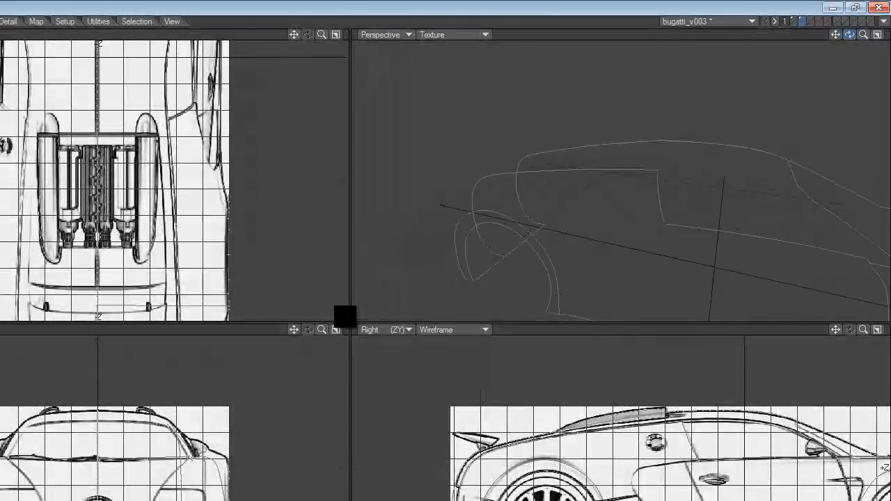
left_click_drag(344, 317, 335, 311)
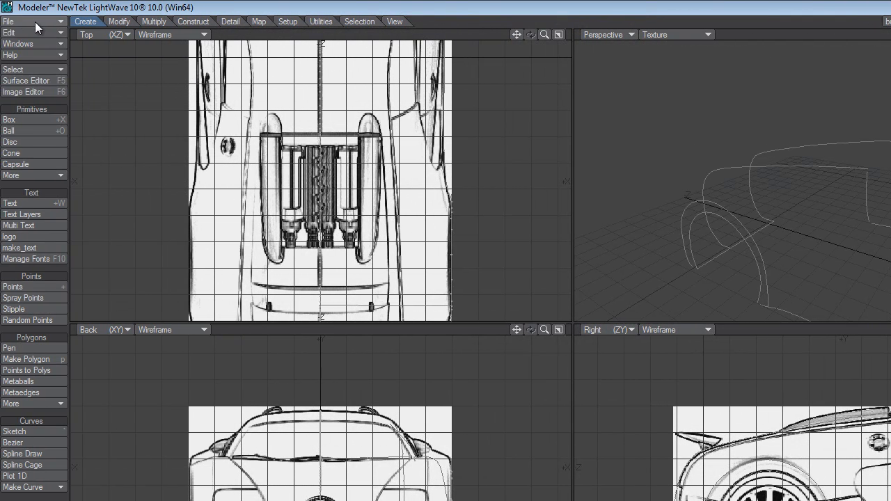
left_click(35, 22)
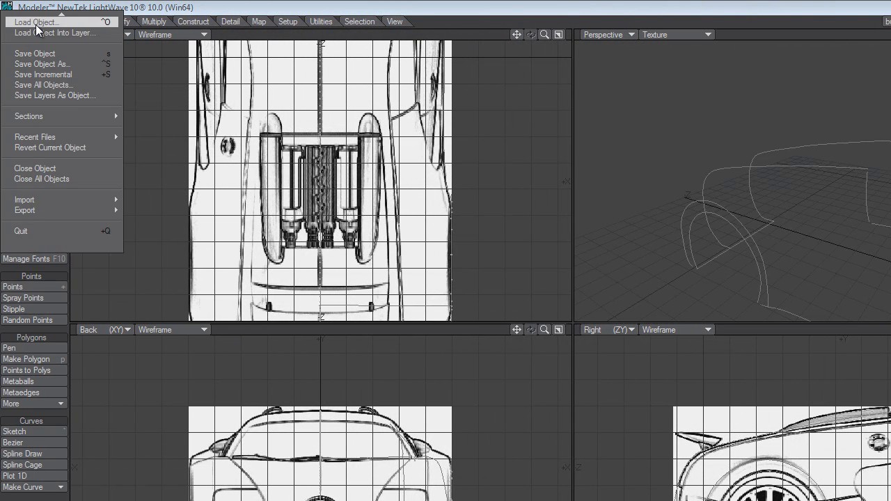
left_click(31, 75)
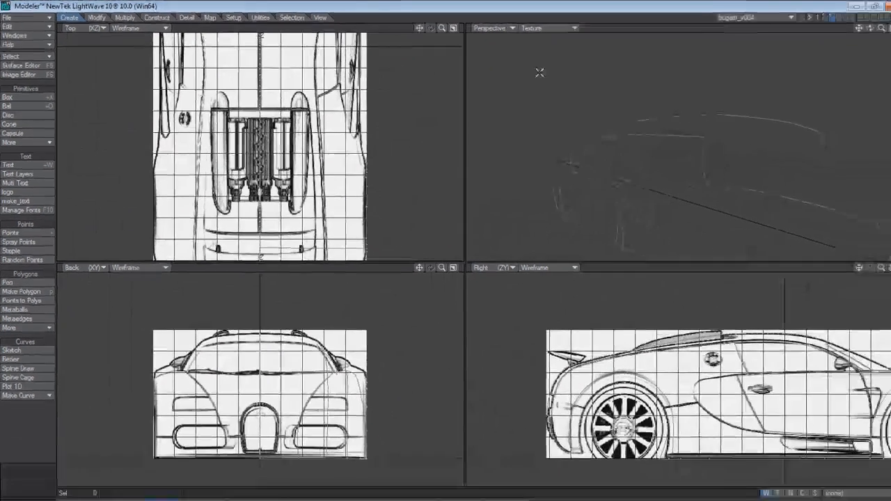